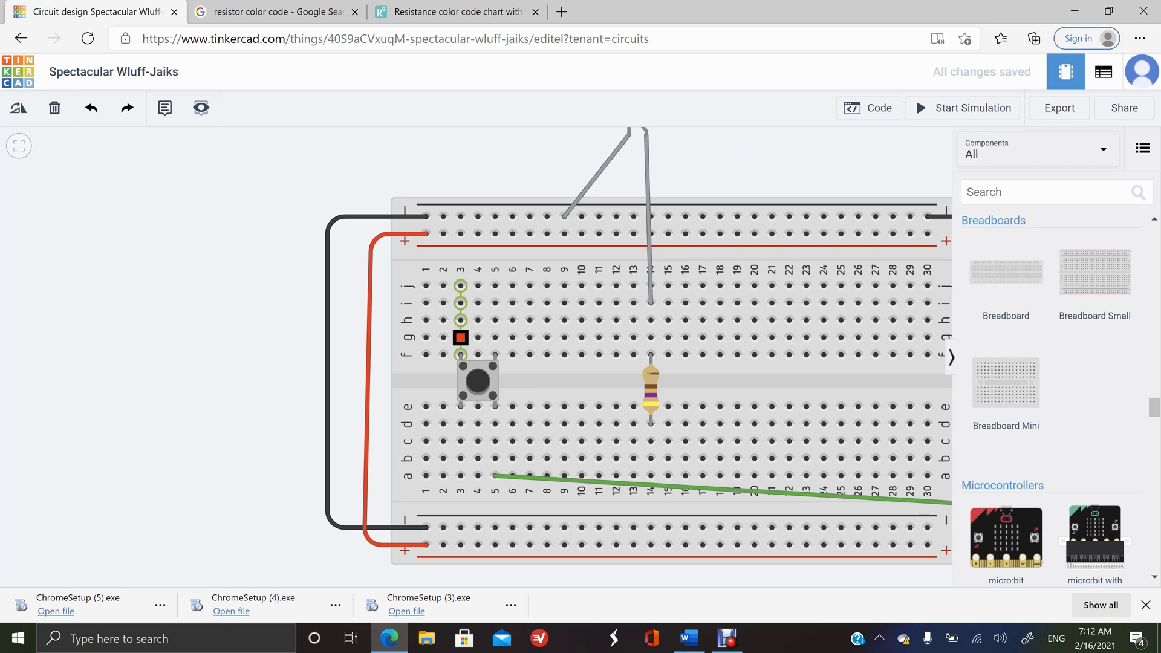
# - Run a wire from hole g3 above the pushbutton to hole b14 below the resistor, with two bends in between
pyautogui.click(461, 337)
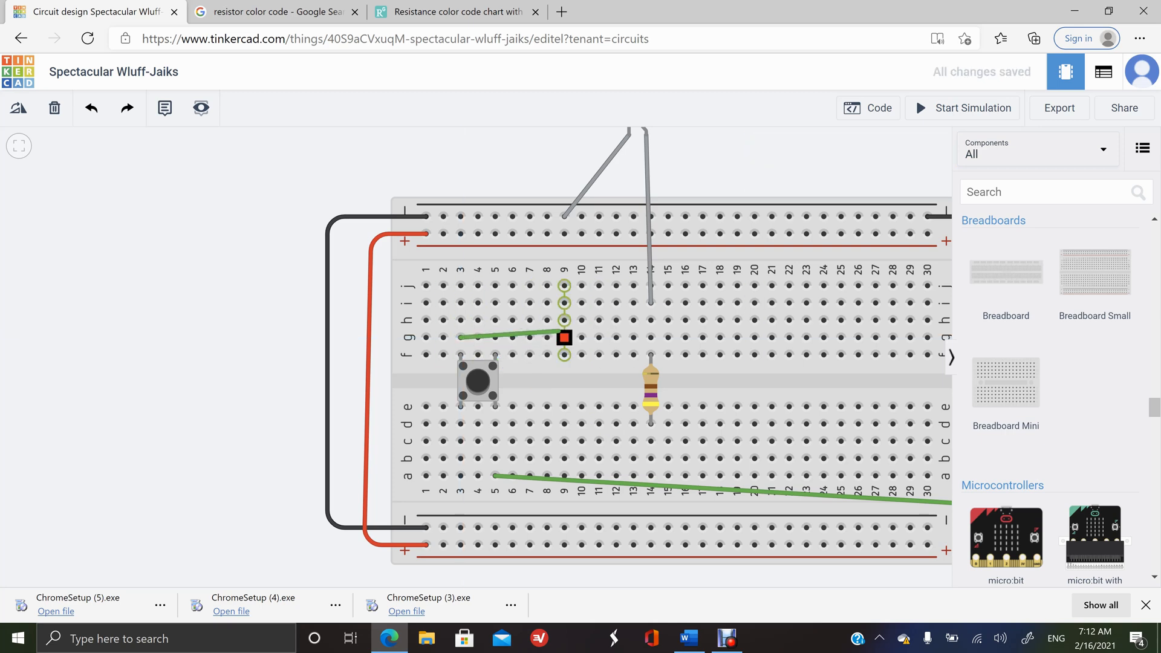
pyautogui.click(564, 338)
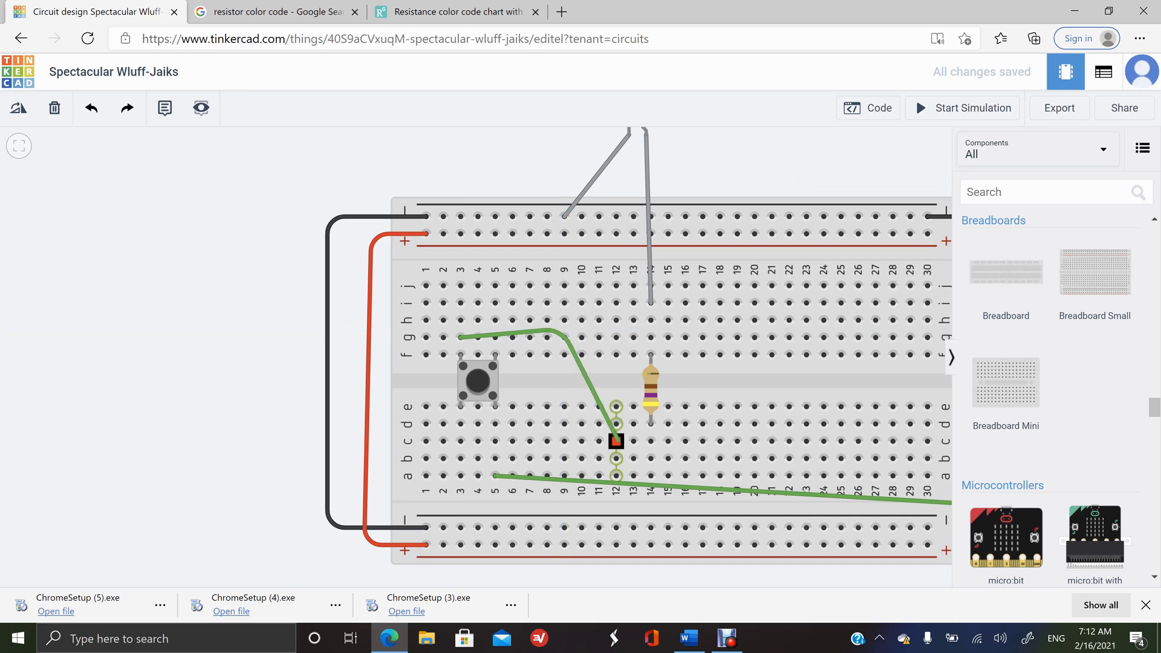
pyautogui.click(592, 449)
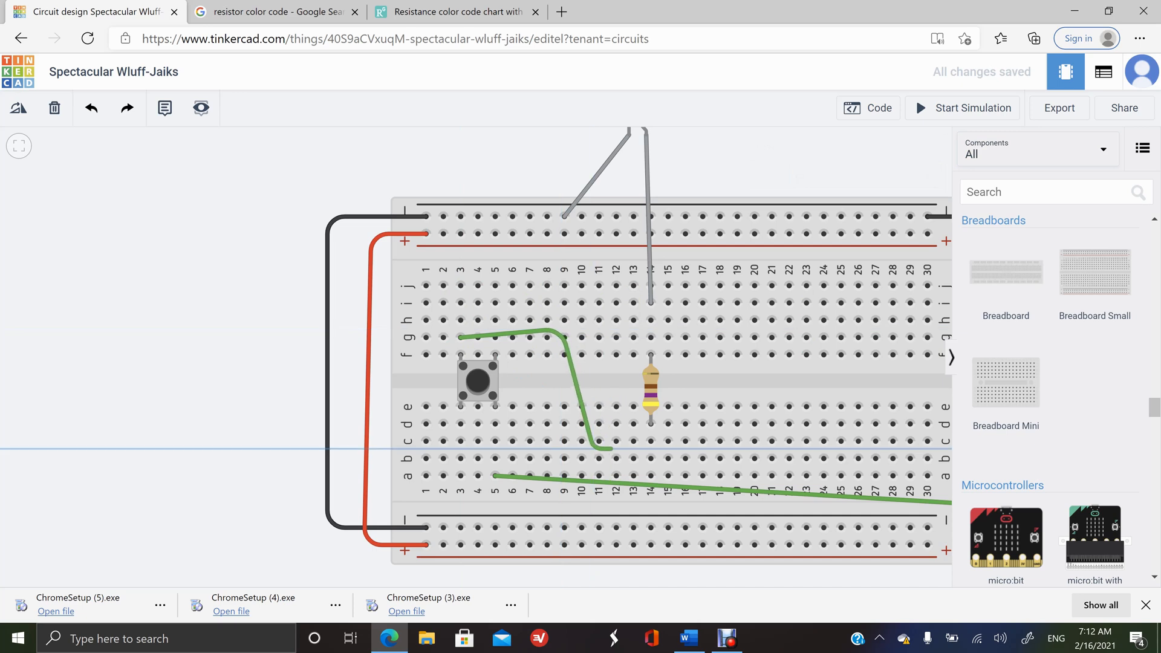
pyautogui.click(650, 459)
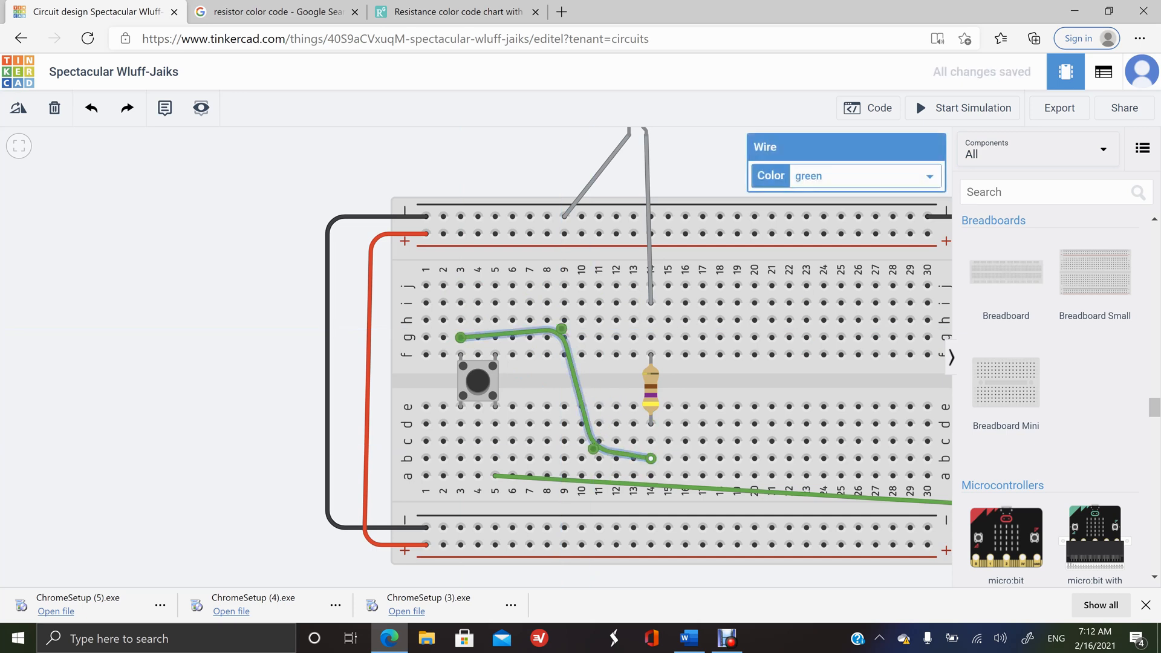
# - Align the new wire's upper bend with g9 and shift its lower bend to column 9, between rows b and c
pyautogui.moveTo(561, 328); pyautogui.dragTo(563, 337)
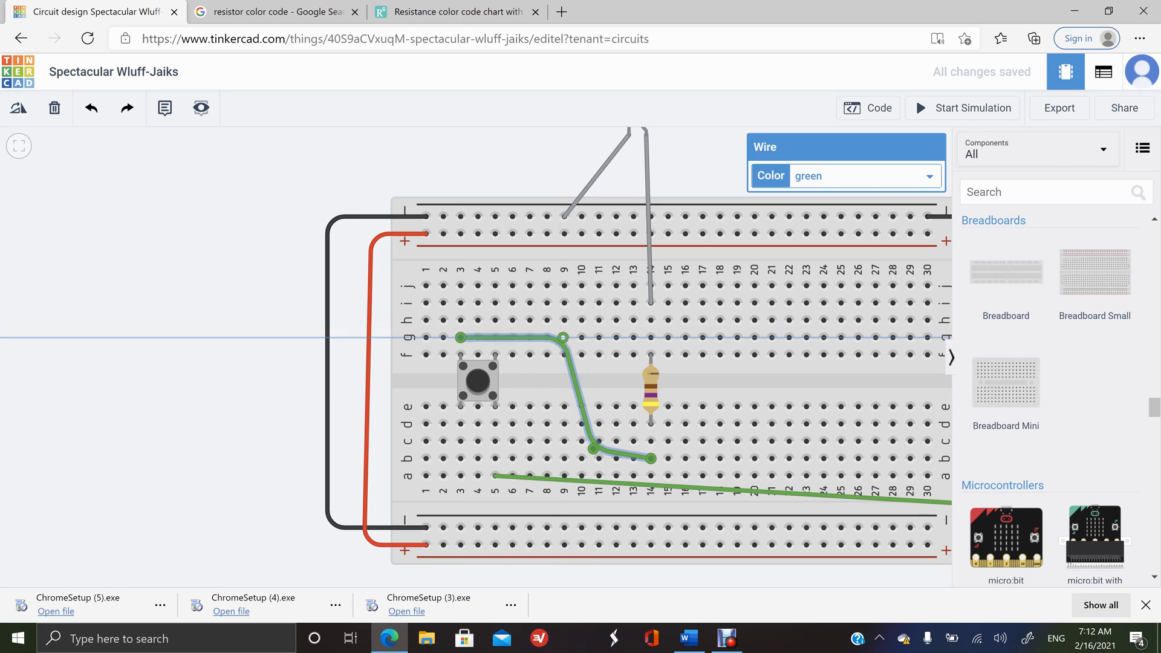
pyautogui.moveTo(593, 449); pyautogui.dragTo(568, 450)
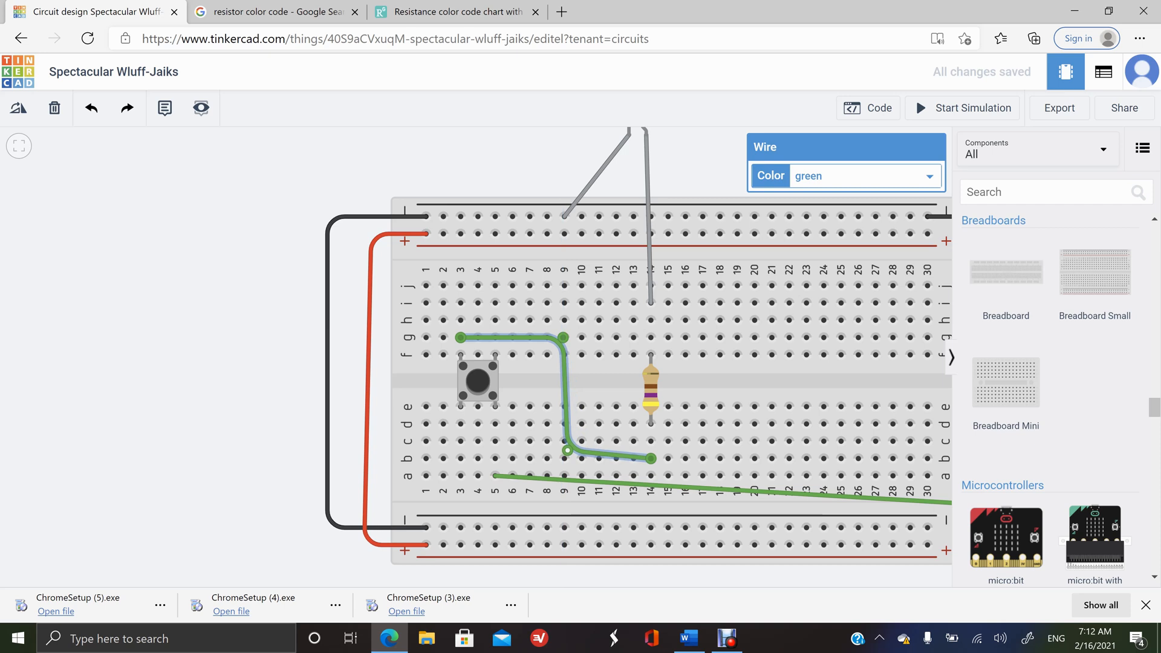
pyautogui.press('Escape')
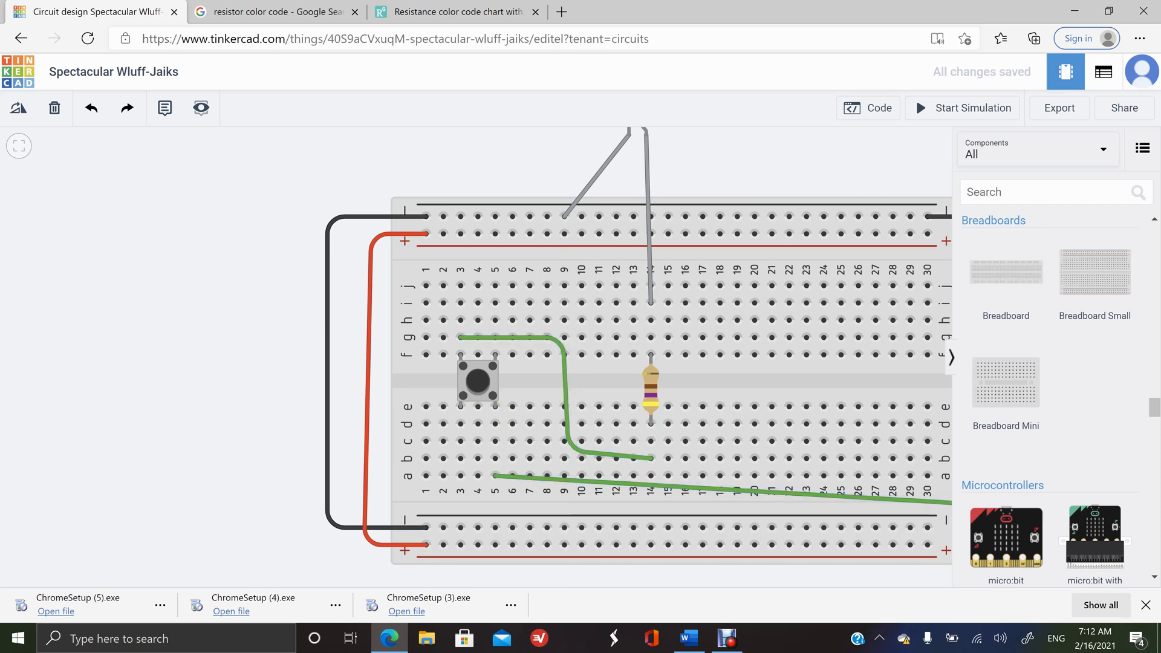
# - Change the color of the wire between the pushbutton and the resistor to red
pyautogui.click(595, 452)
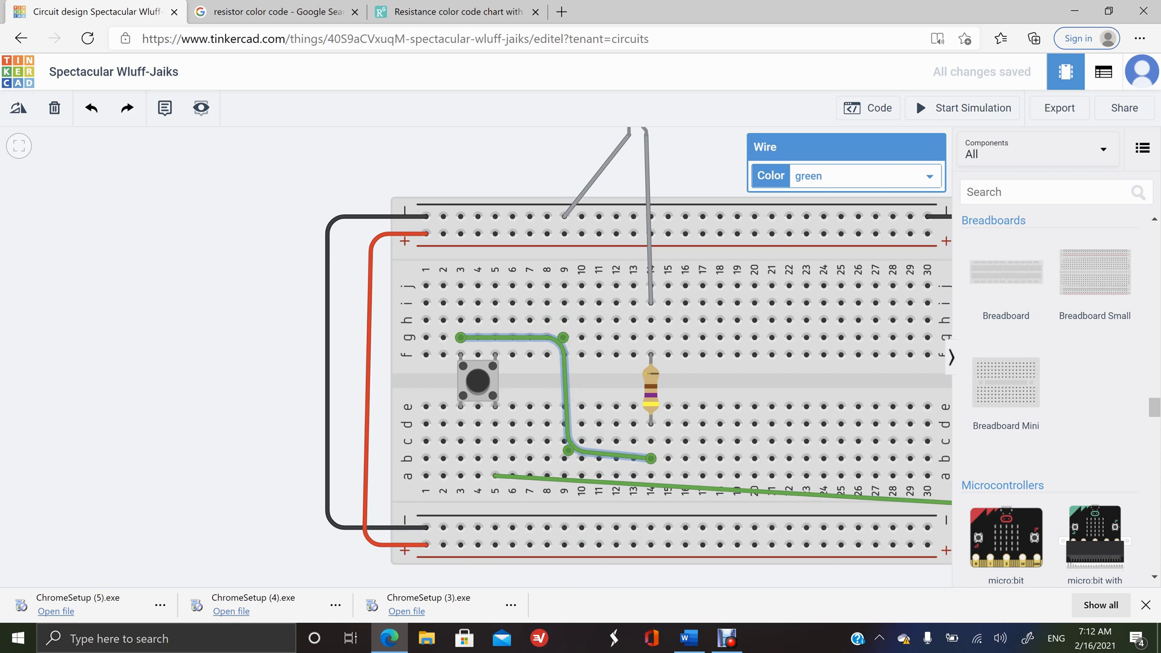
pyautogui.click(866, 176)
pyautogui.click(847, 227)
# - Change the color of the wire between the battery's positive terminal and the pushbutton's column 5 to red
pyautogui.scroll(-1, 729, 475)
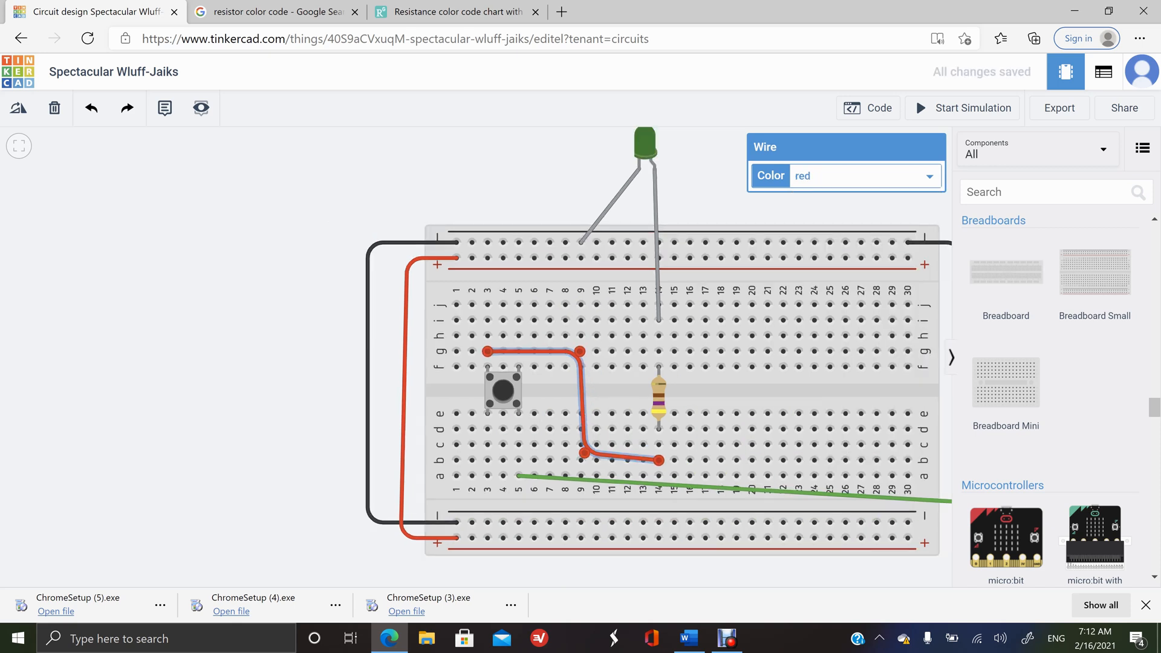
pyautogui.scroll(-2, 687, 472)
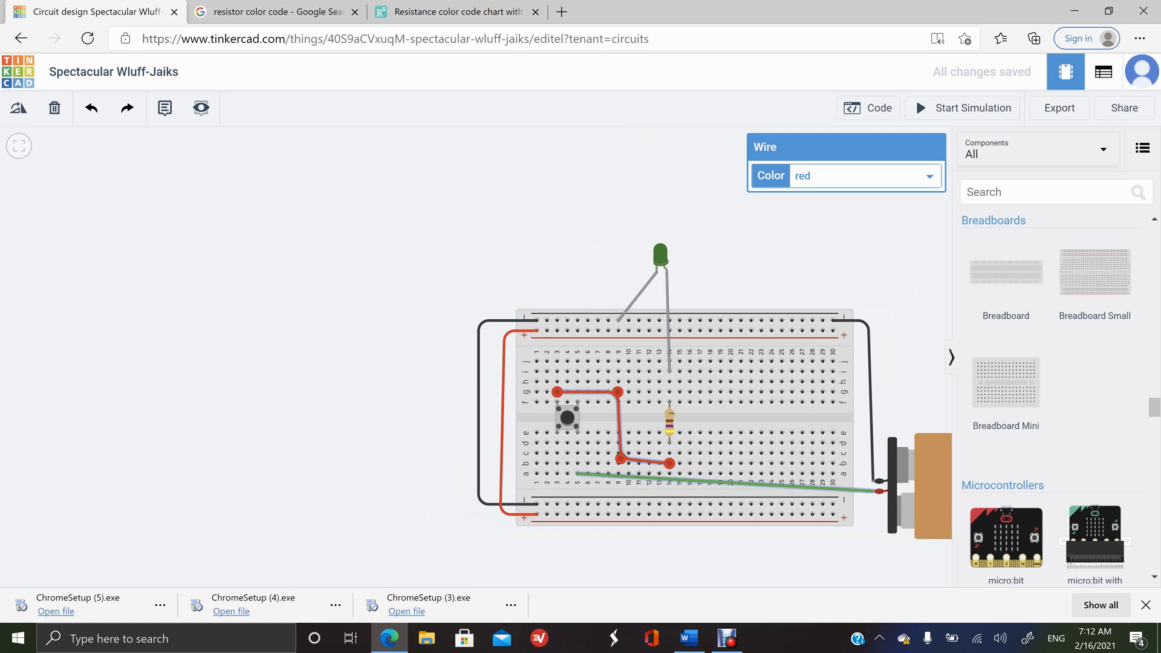
pyautogui.click(705, 482)
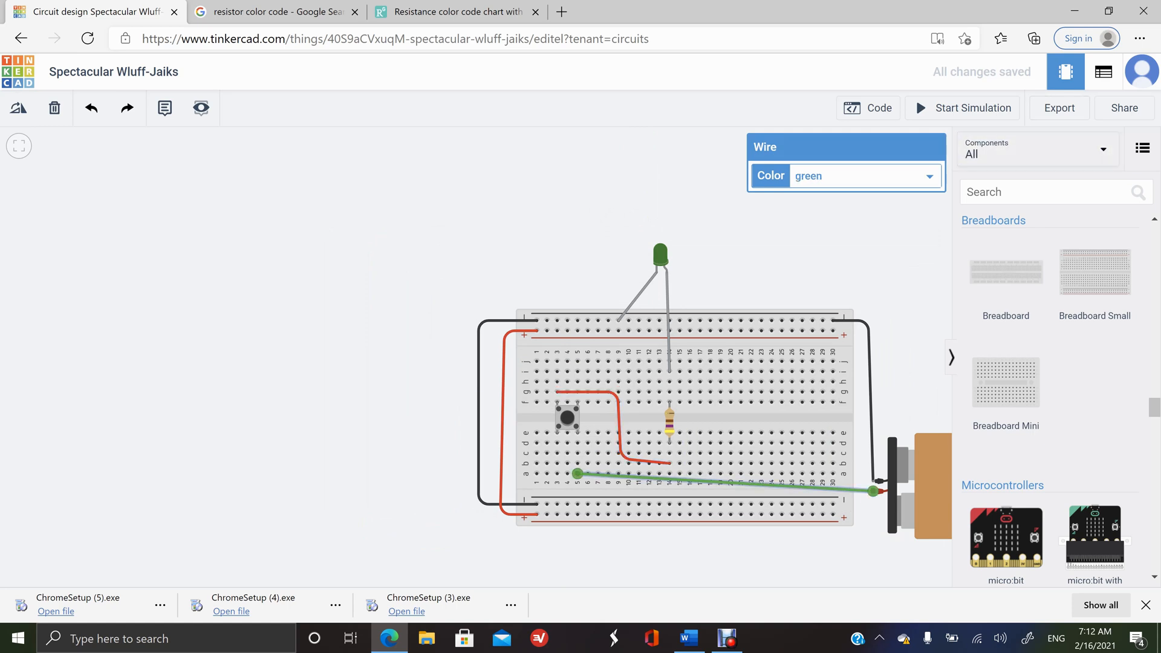
pyautogui.moveTo(750, 260); pyautogui.dragTo(561, 216)
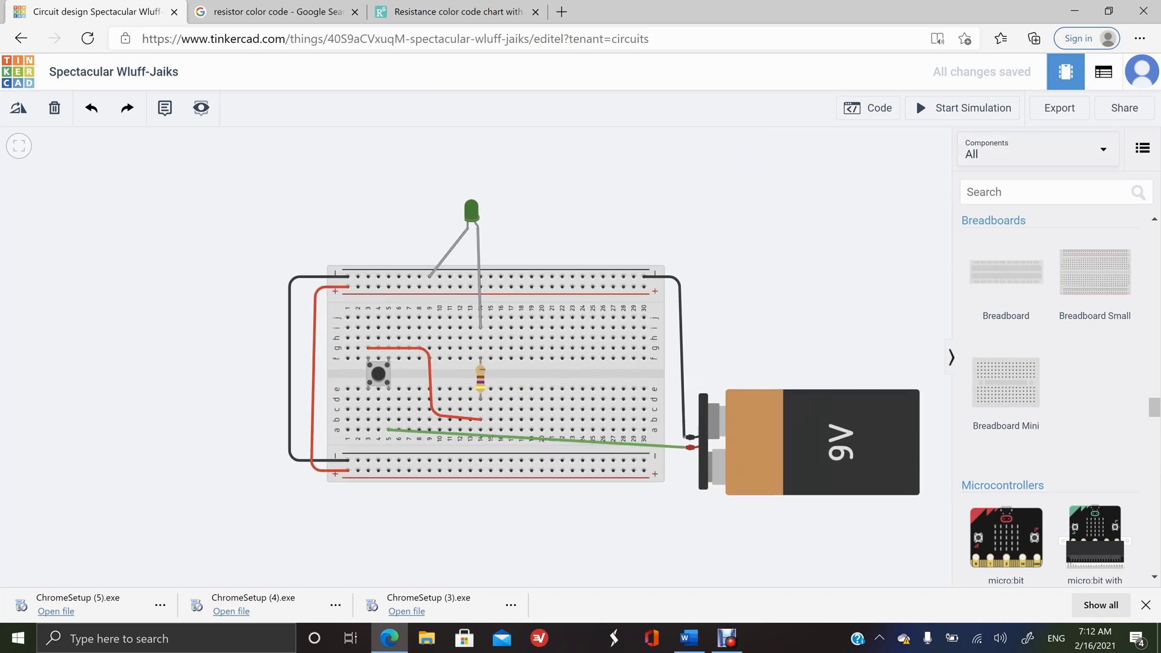
pyautogui.click(623, 444)
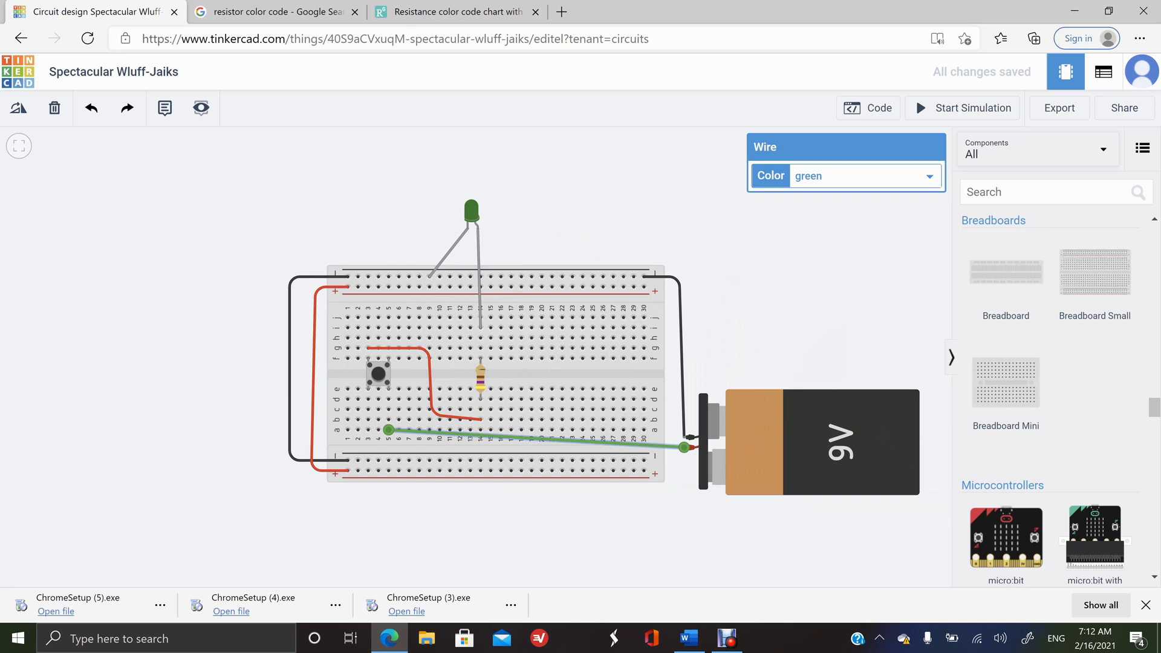
pyautogui.click(929, 176)
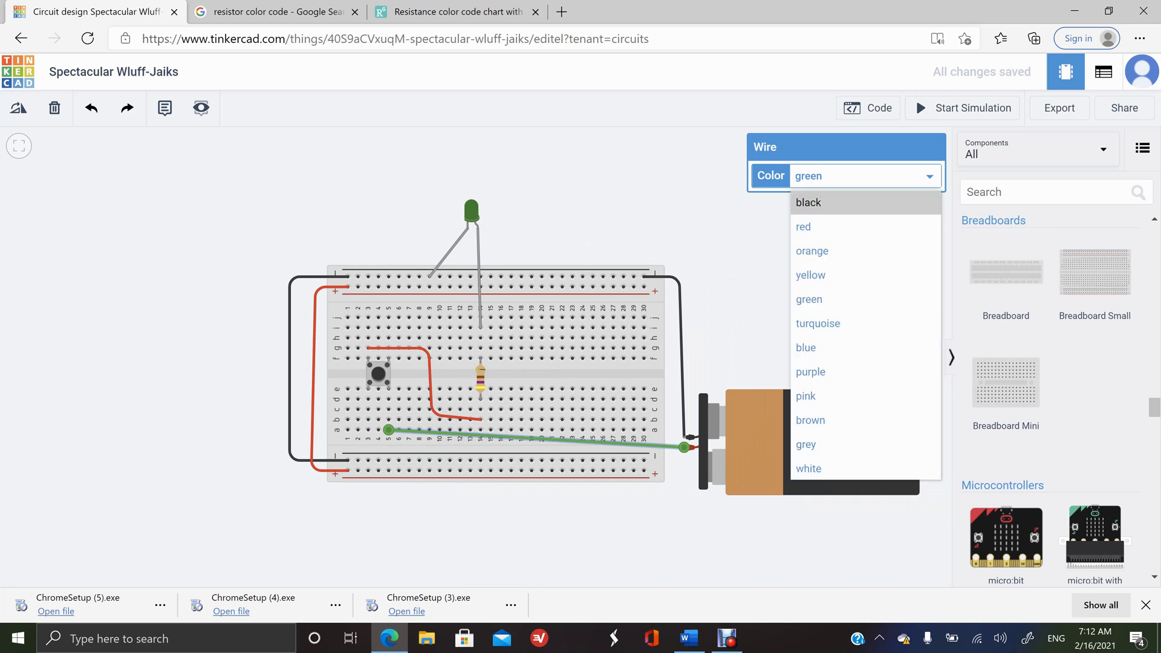
pyautogui.click(803, 227)
pyautogui.press('Escape')
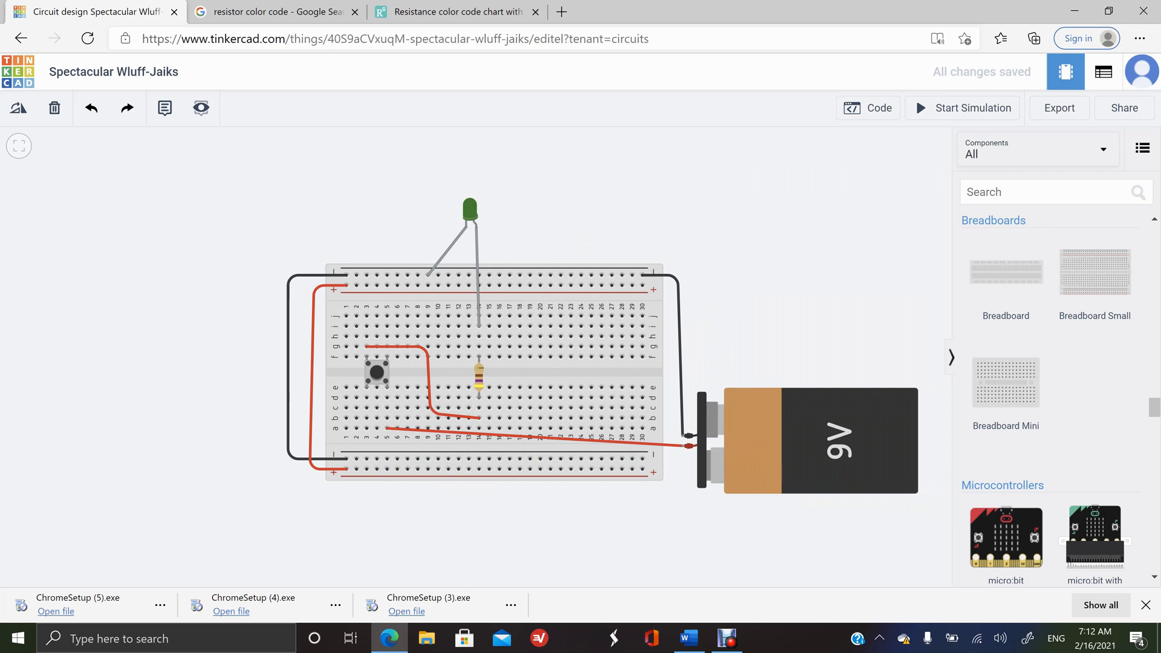
# - Run the simulation, operate the pushbutton a few times to test the LED, and stop the simulation
pyautogui.scroll(2, 262, 174)
pyautogui.moveTo(262, 203); pyautogui.dragTo(207, 149)
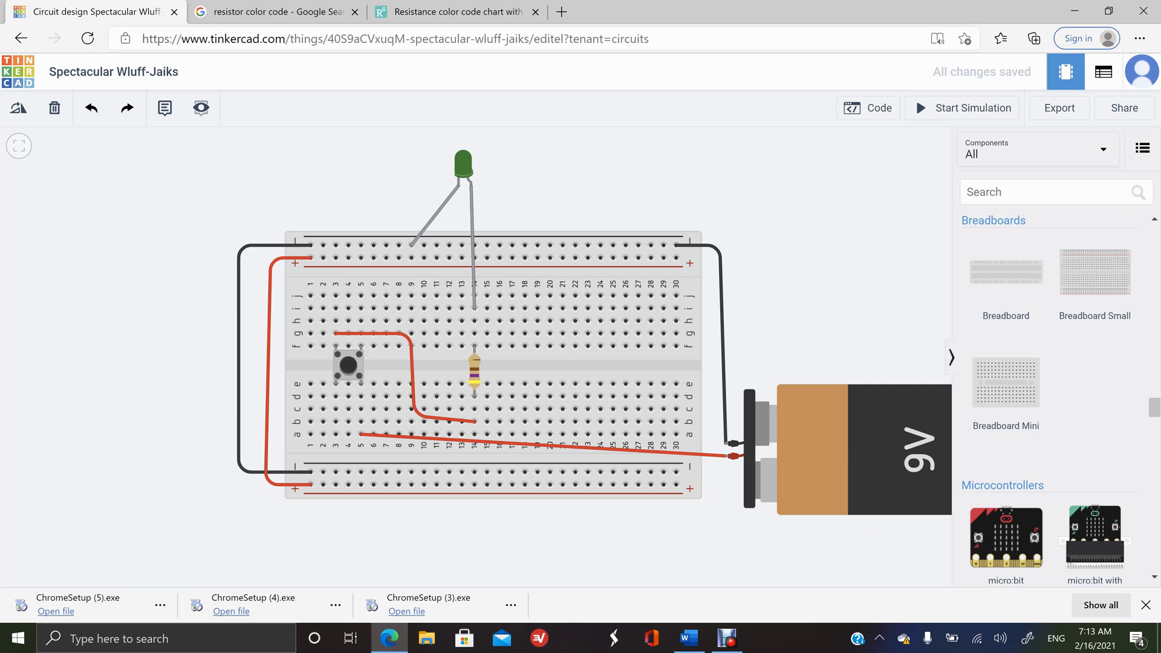
pyautogui.click(967, 109)
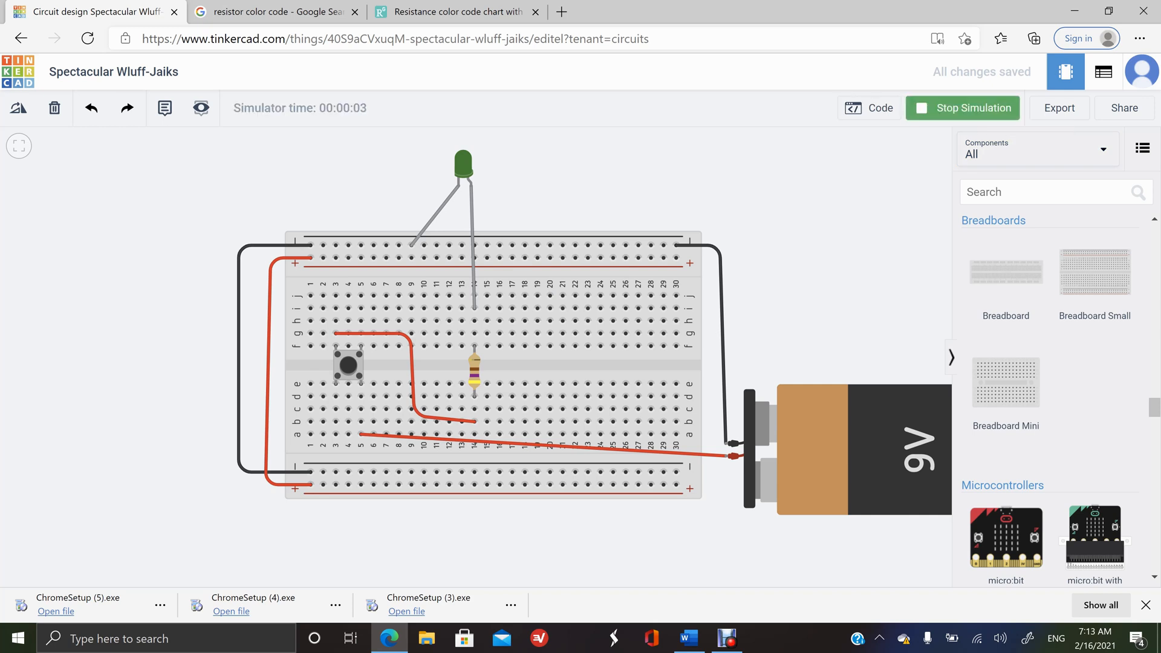
pyautogui.click(348, 365)
pyautogui.click(348, 365)
pyautogui.click(348, 365)
pyautogui.click(968, 109)
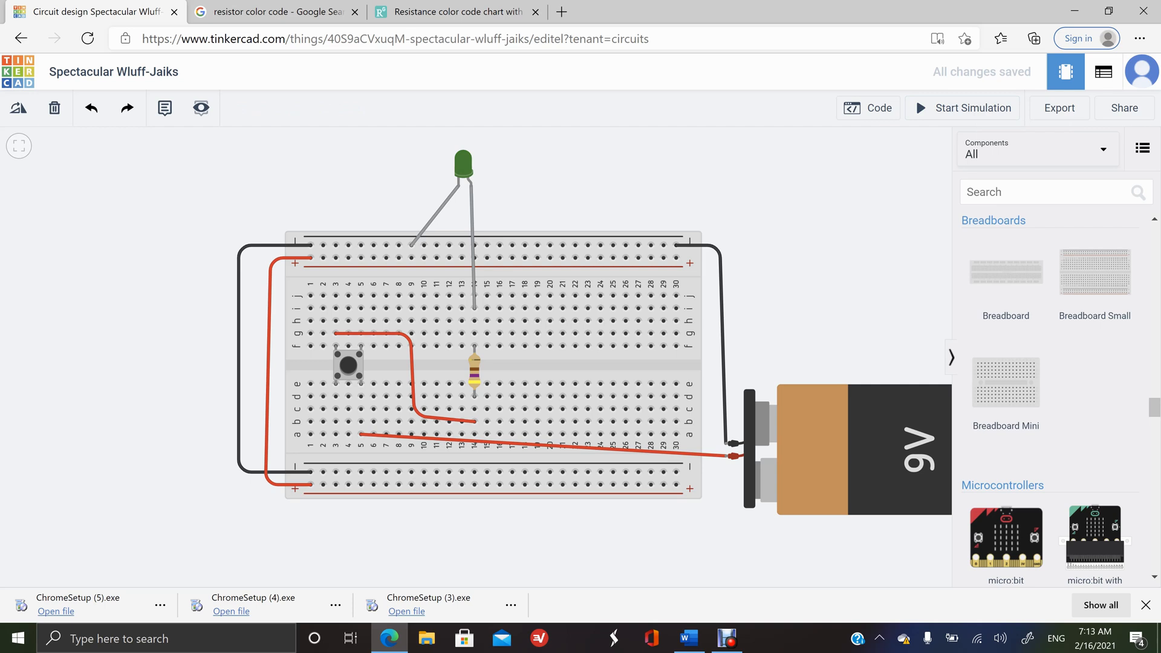
# - Delete the pushbutton from the breadboard, dismissing the OneDrive screenshot offer without saving
pyautogui.scroll(-2, 799, 168)
pyautogui.moveTo(799, 167); pyautogui.dragTo(745, 225)
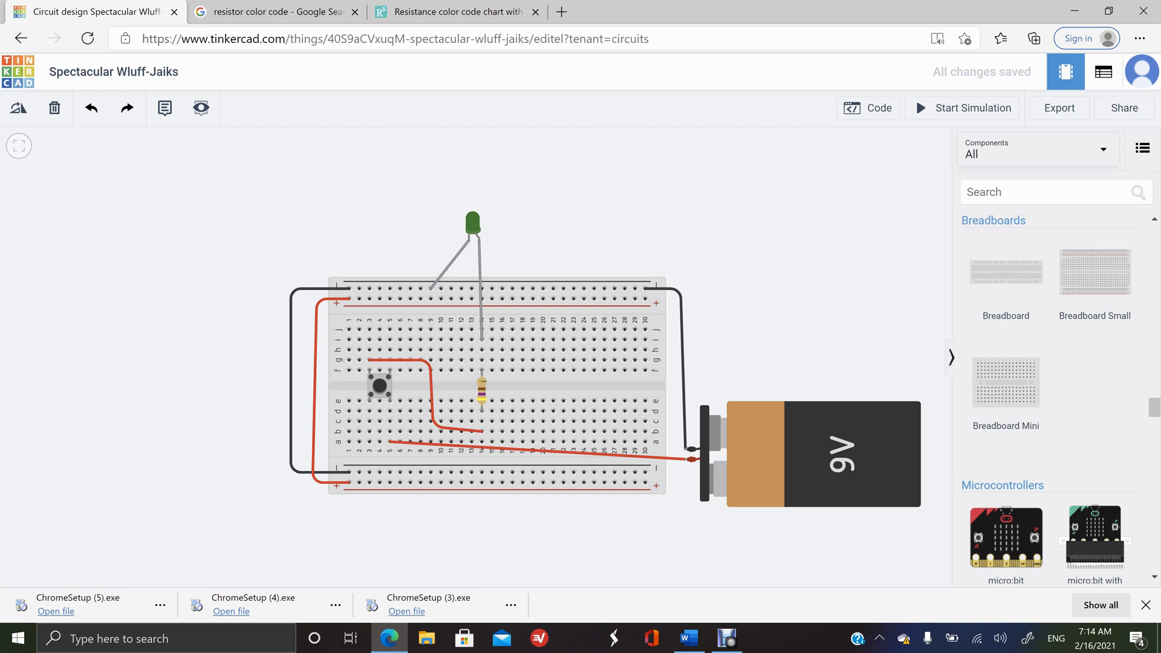
pyautogui.click(379, 385)
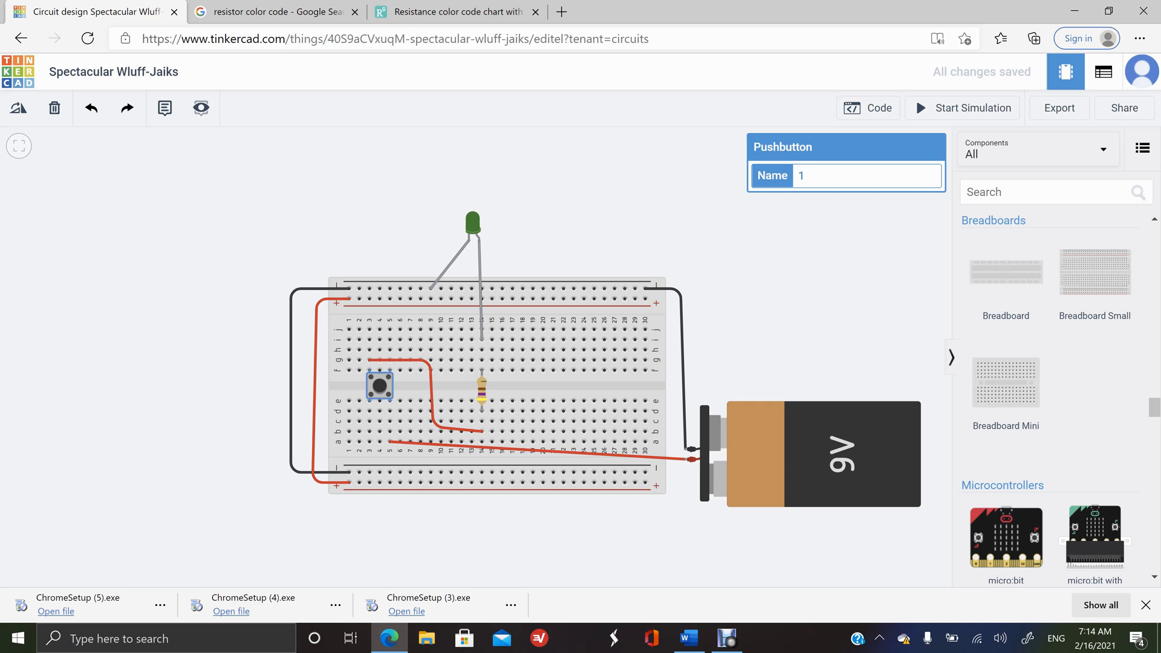
pyautogui.click(810, 454)
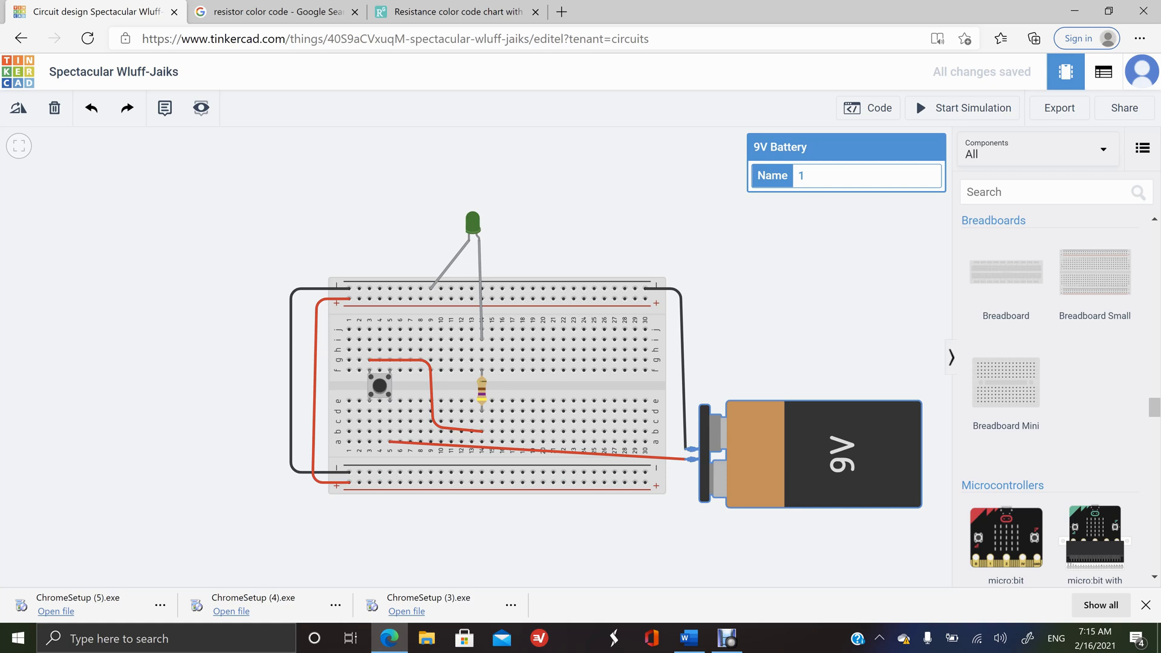
pyautogui.click(380, 385)
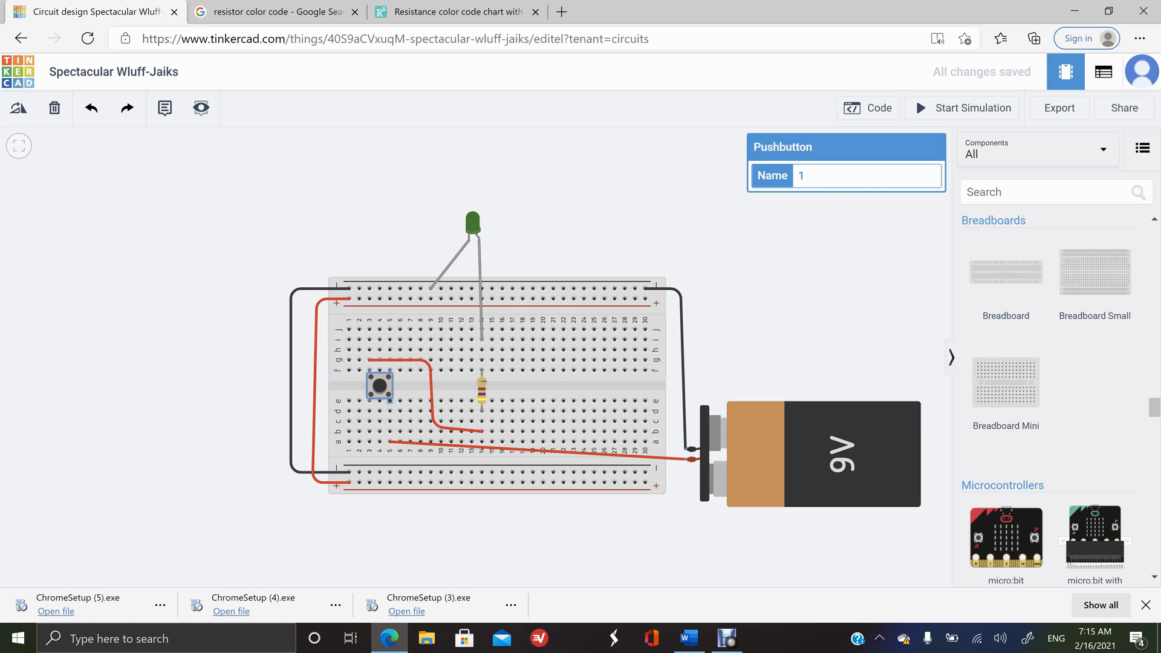
pyautogui.click(242, 387)
pyautogui.press('Print')
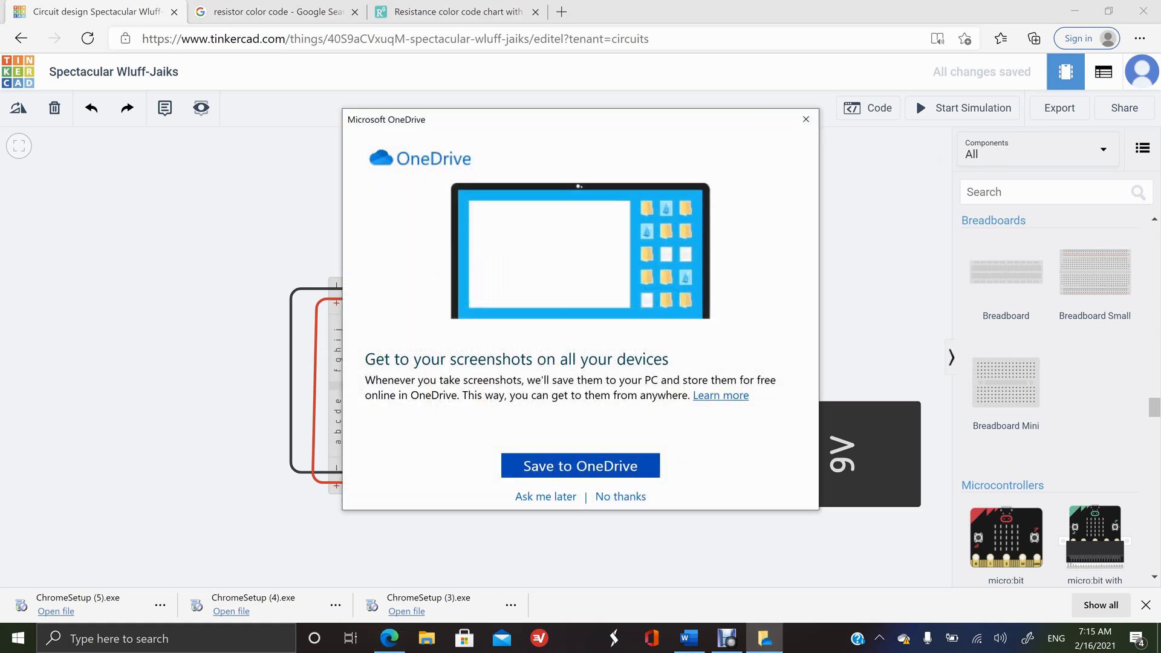
pyautogui.click(805, 120)
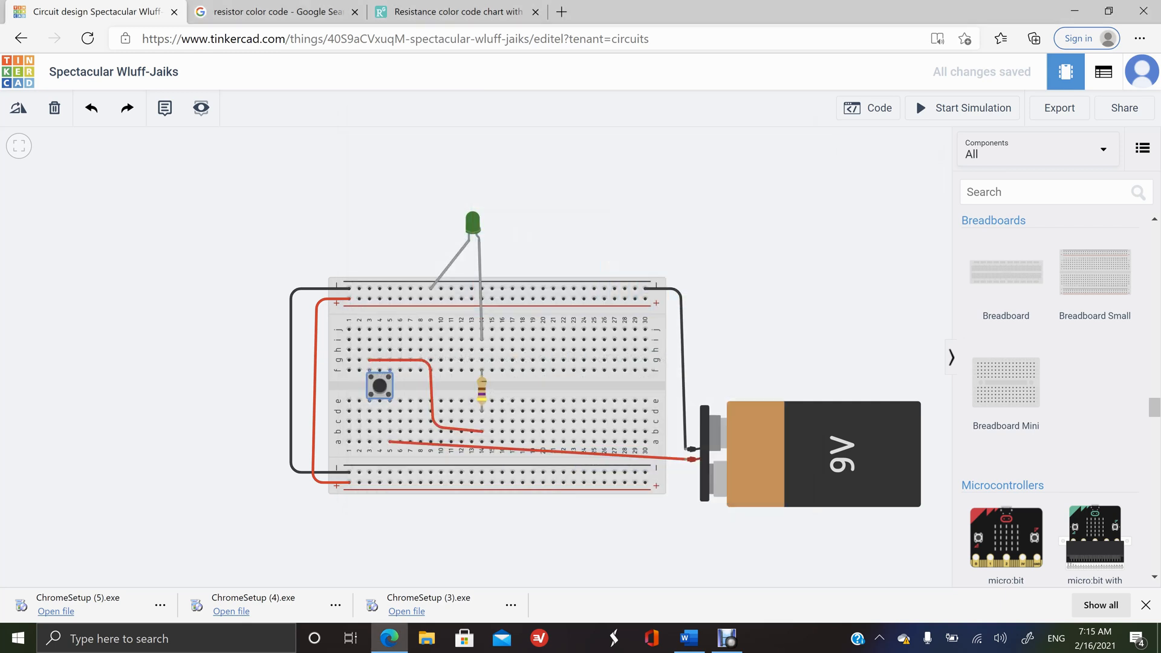
pyautogui.press('Delete')
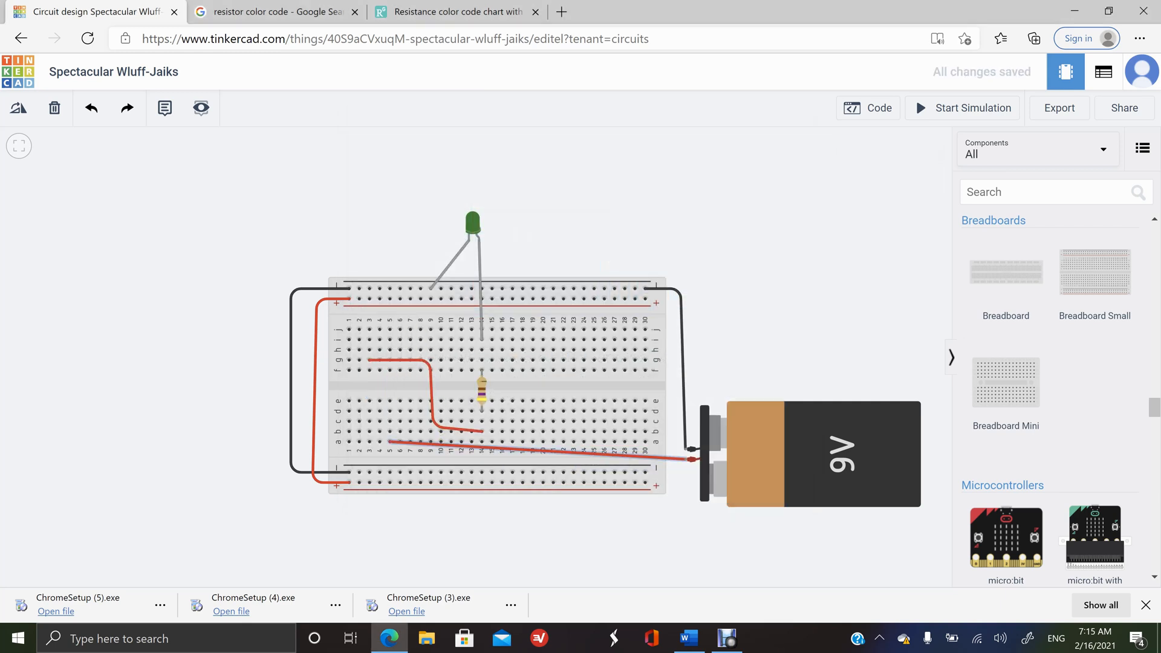
# - Add an Arduino Uno R3 beside the breadboard, on the side opposite the battery, and level it with the breadboard
pyautogui.click(1045, 192)
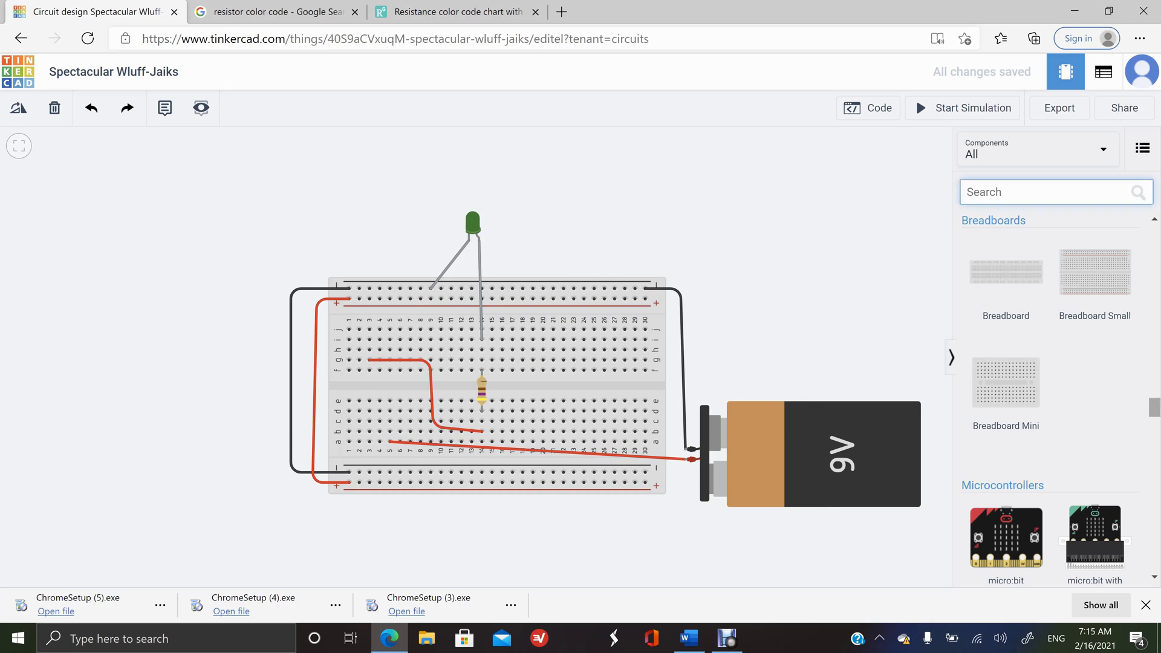
pyautogui.scroll(-3, 1055, 393)
pyautogui.scroll(-1, 1028, 423)
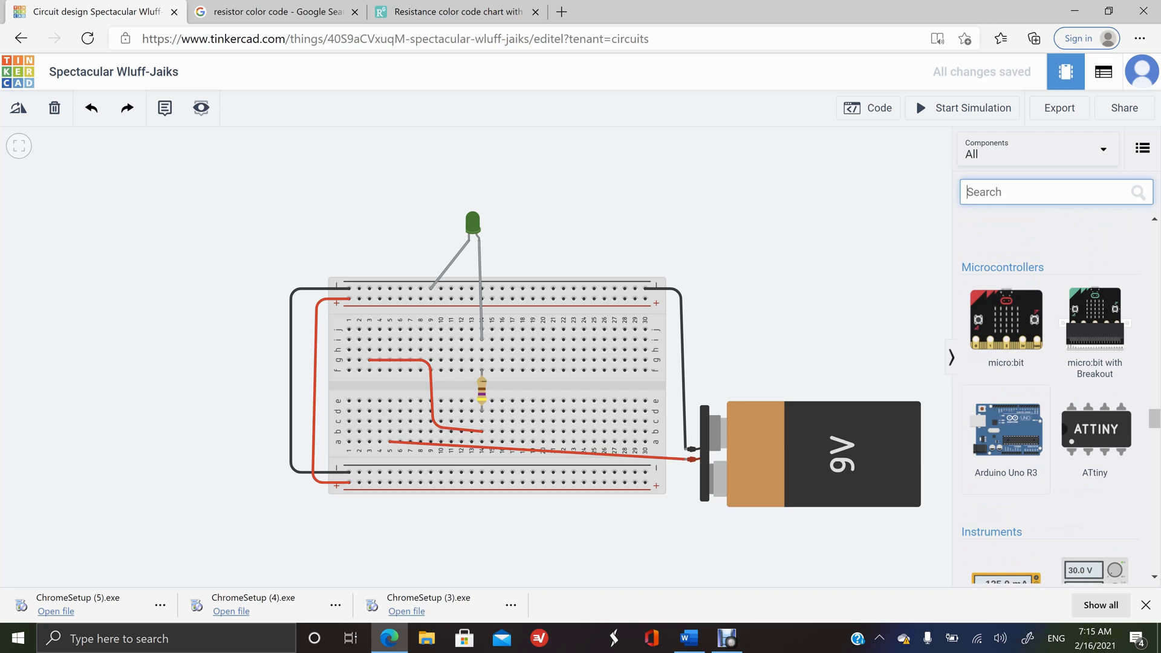
pyautogui.moveTo(1006, 430); pyautogui.dragTo(138, 415)
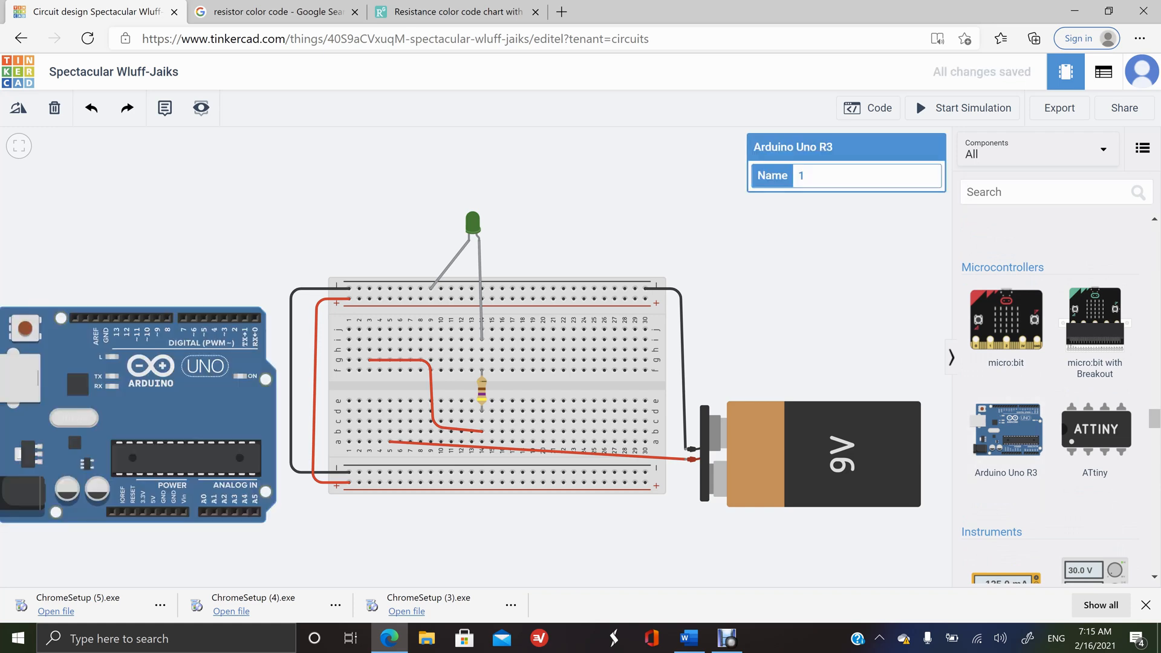
pyautogui.moveTo(212, 242); pyautogui.dragTo(392, 231)
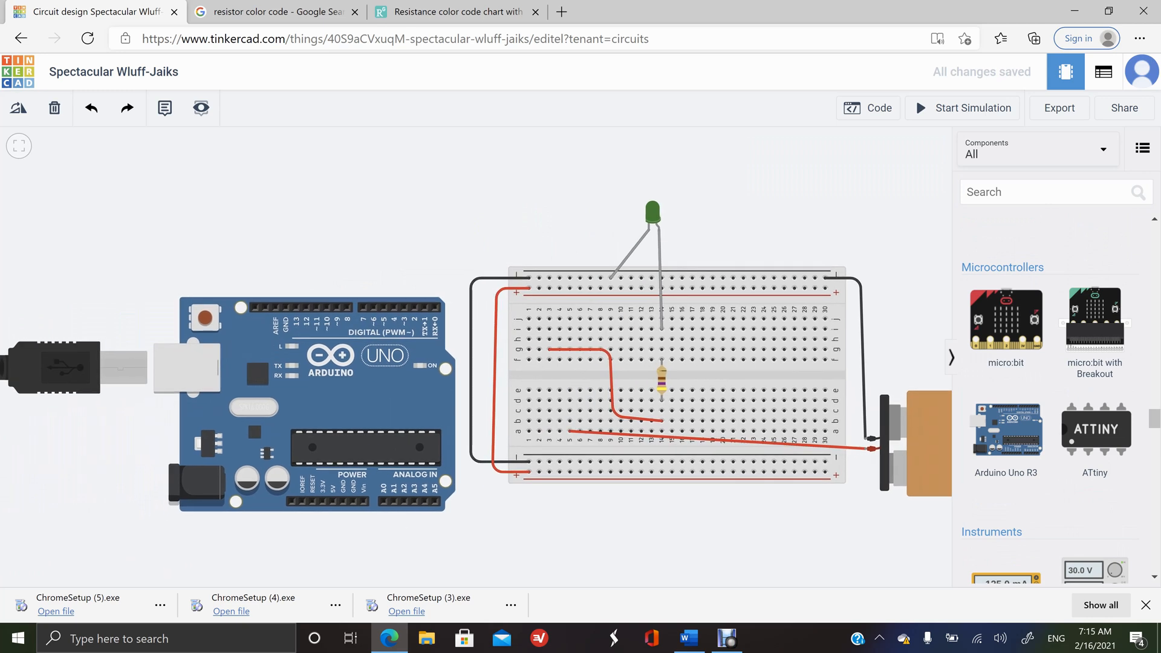
pyautogui.moveTo(338, 411); pyautogui.dragTo(338, 380)
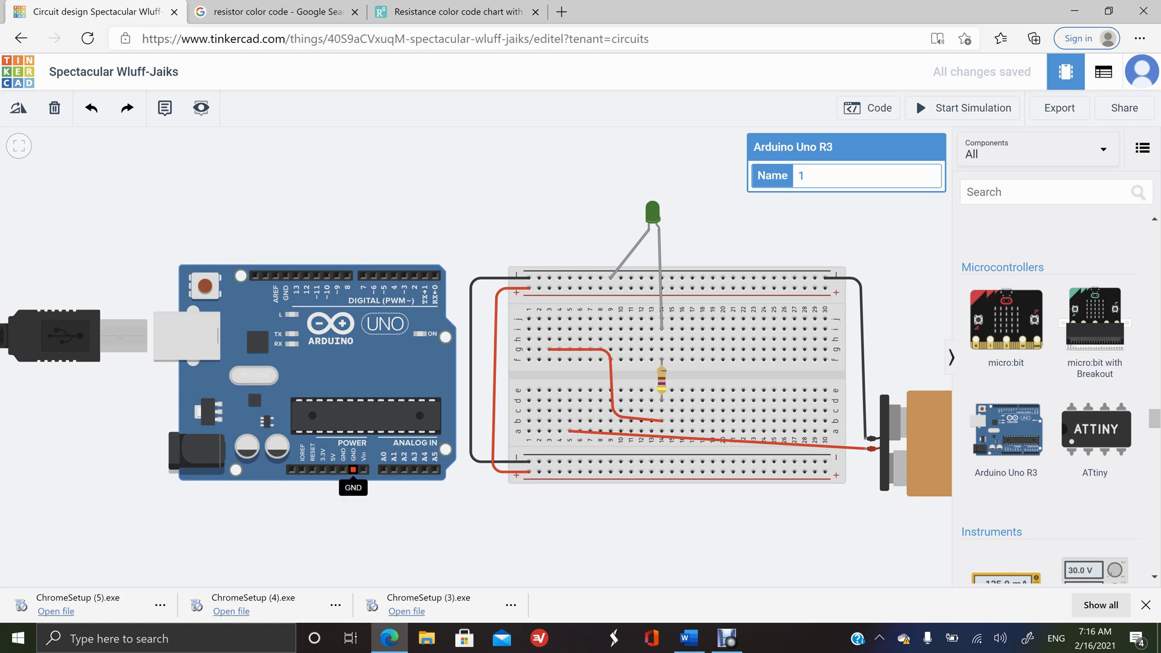
# - Look closely at the Arduino's power, analog and digital pins, and open its block code editor
pyautogui.moveTo(524, 514); pyautogui.dragTo(533, 487)
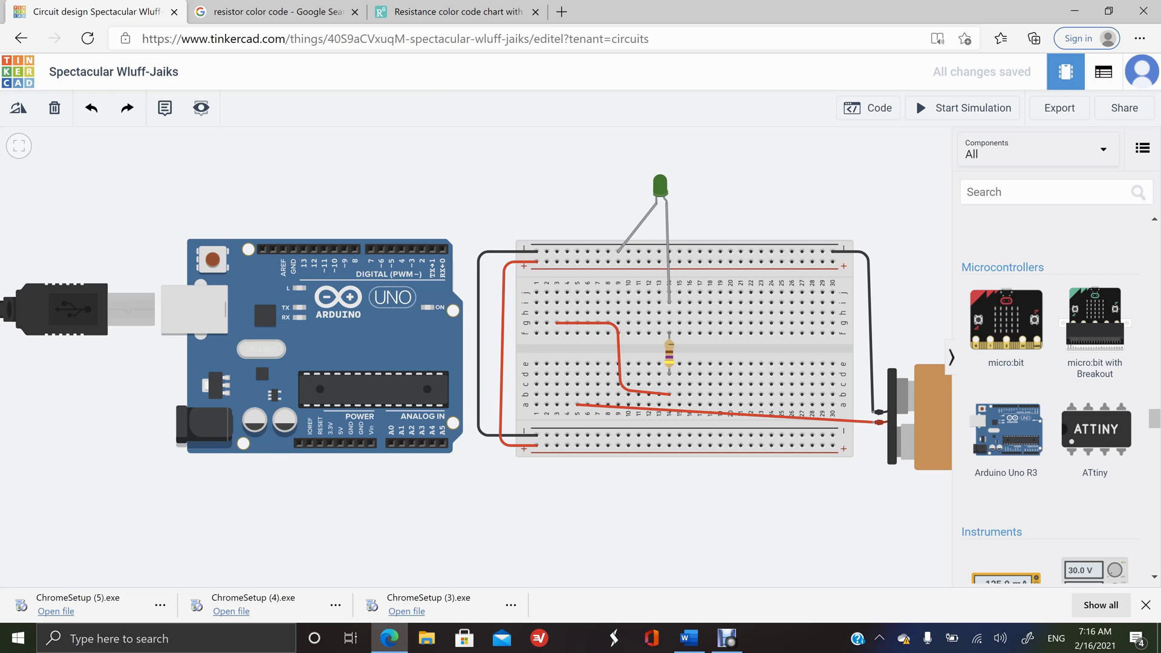
pyautogui.moveTo(302, 508); pyautogui.dragTo(426, 524)
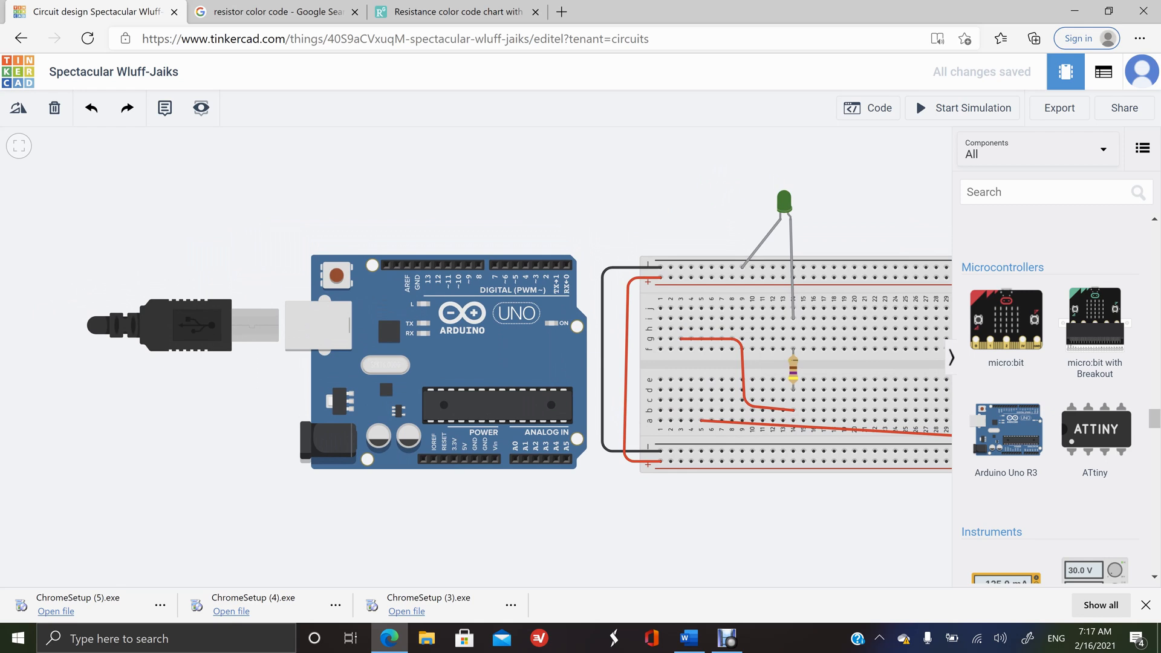
pyautogui.scroll(5, 422, 298)
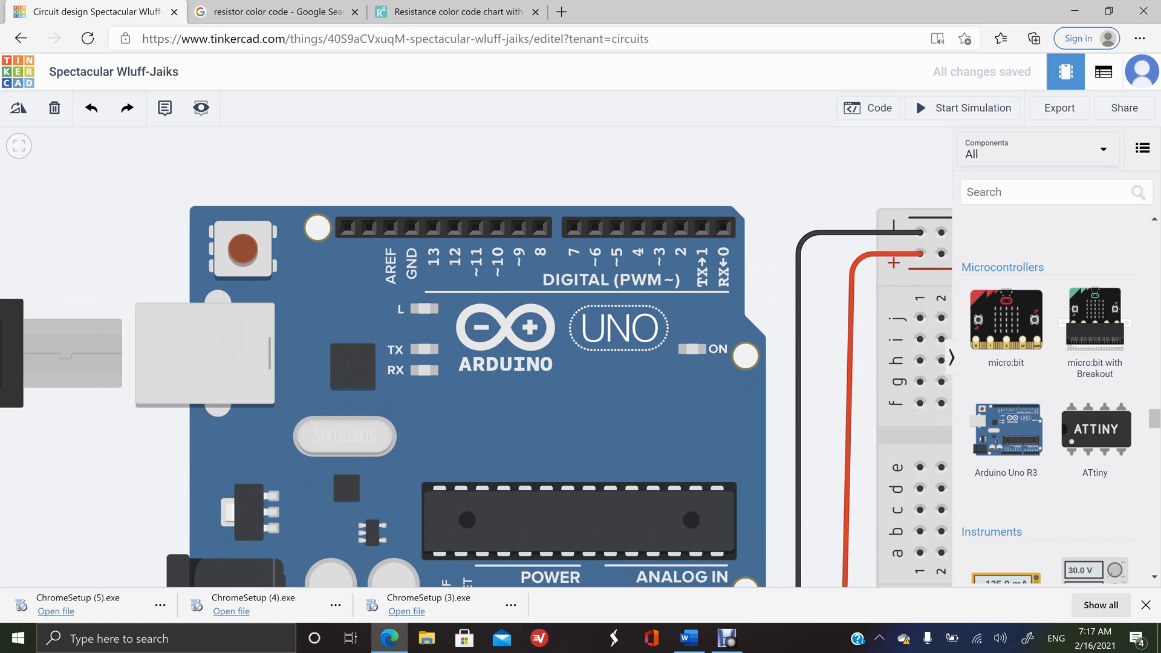
pyautogui.scroll(-2, 414, 312)
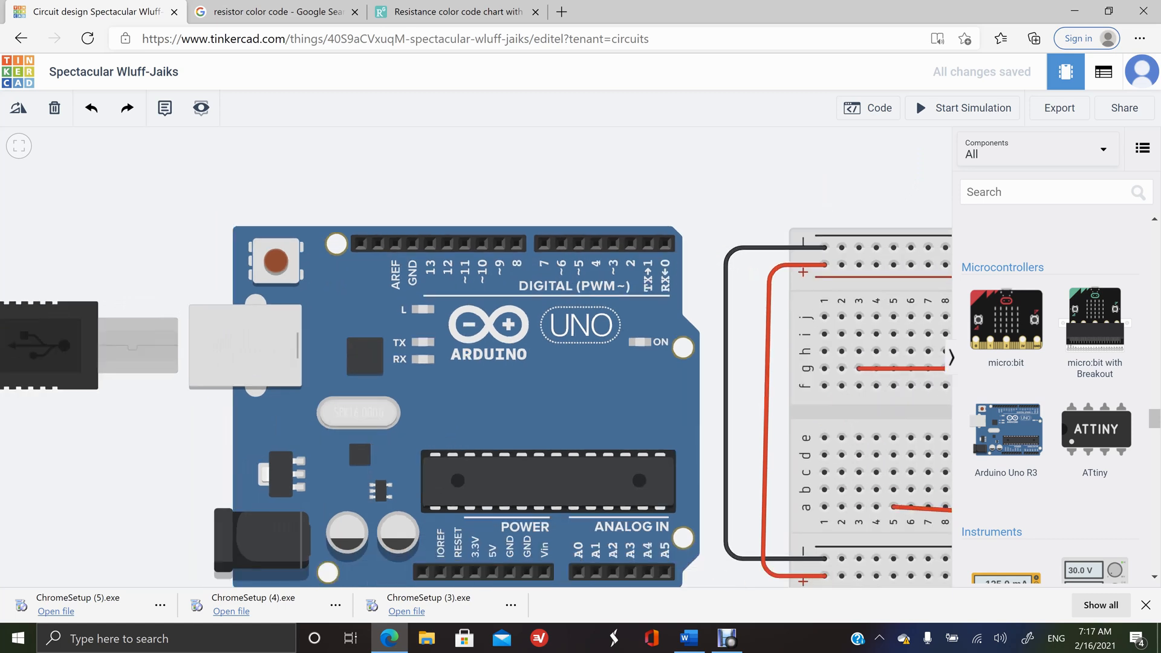
pyautogui.click(869, 108)
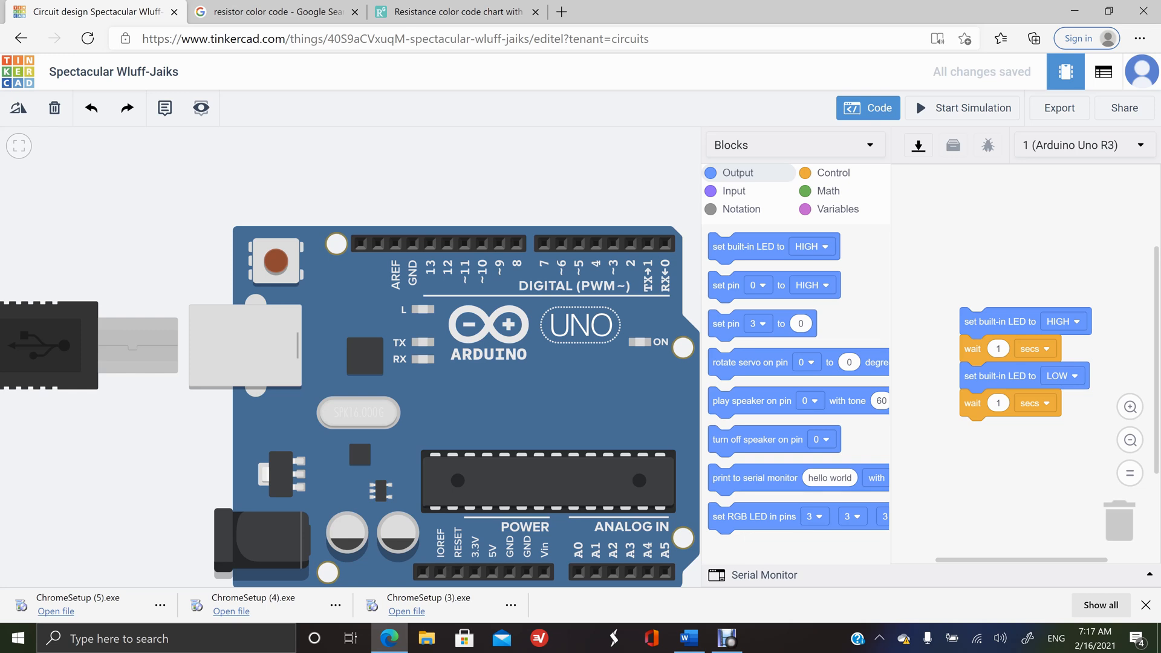
# - Check the first wait block's time unit, keeping secs, and run the simulation to examine the Arduino's built-in LED before stopping it
pyautogui.click(1035, 349)
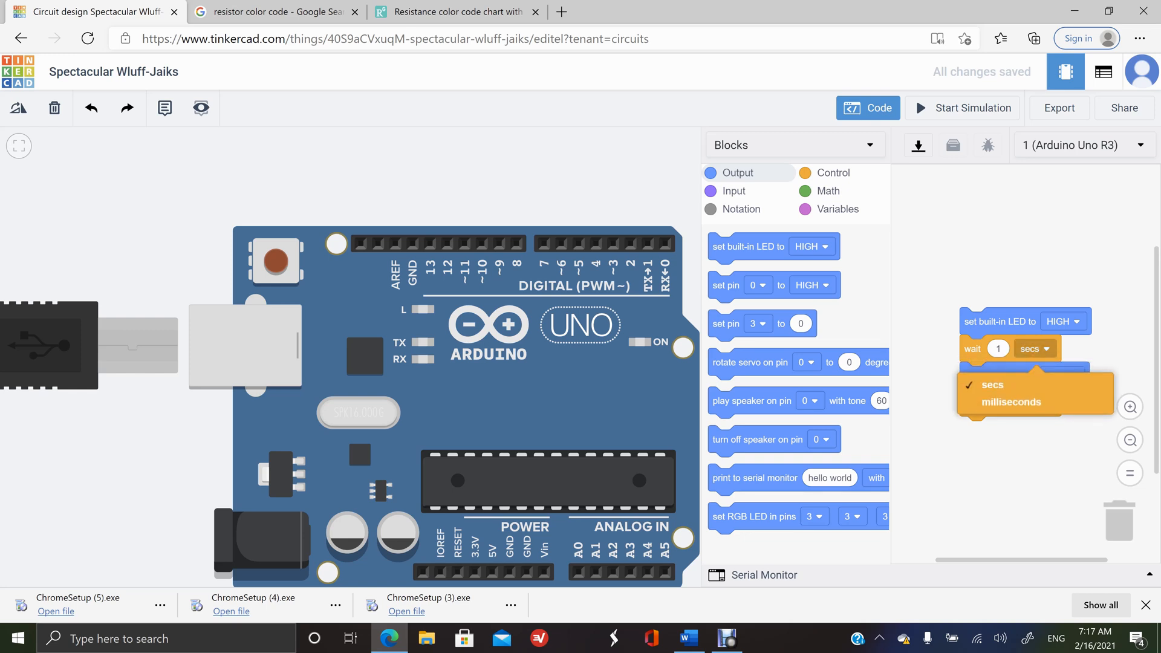
pyautogui.click(992, 385)
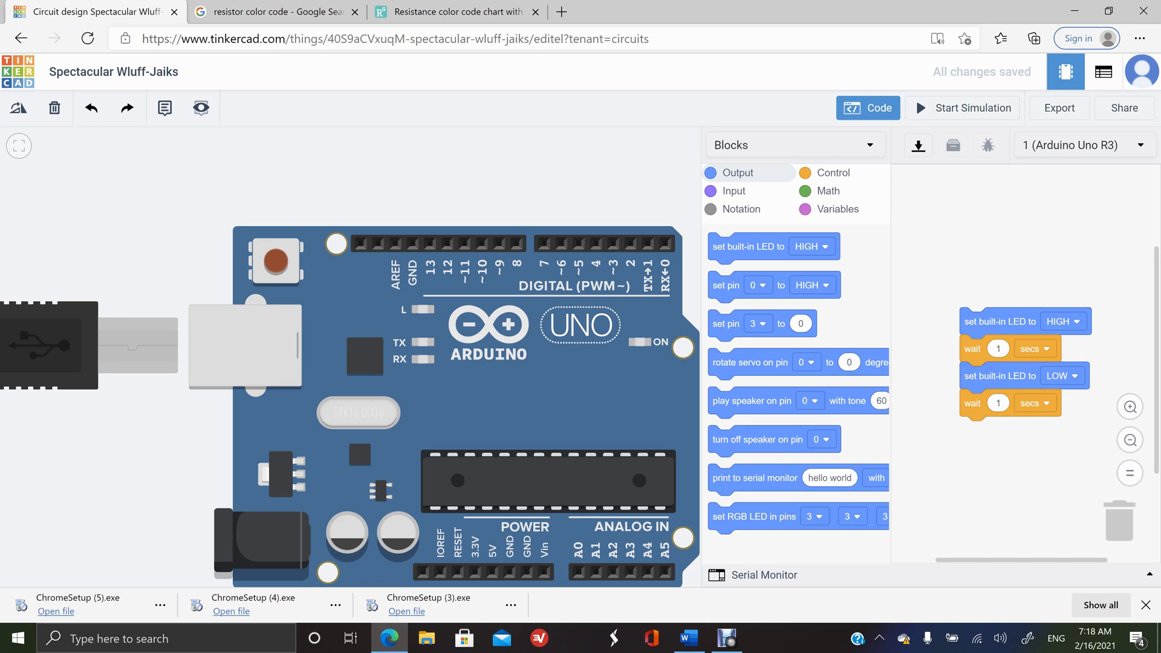
pyautogui.press('s')
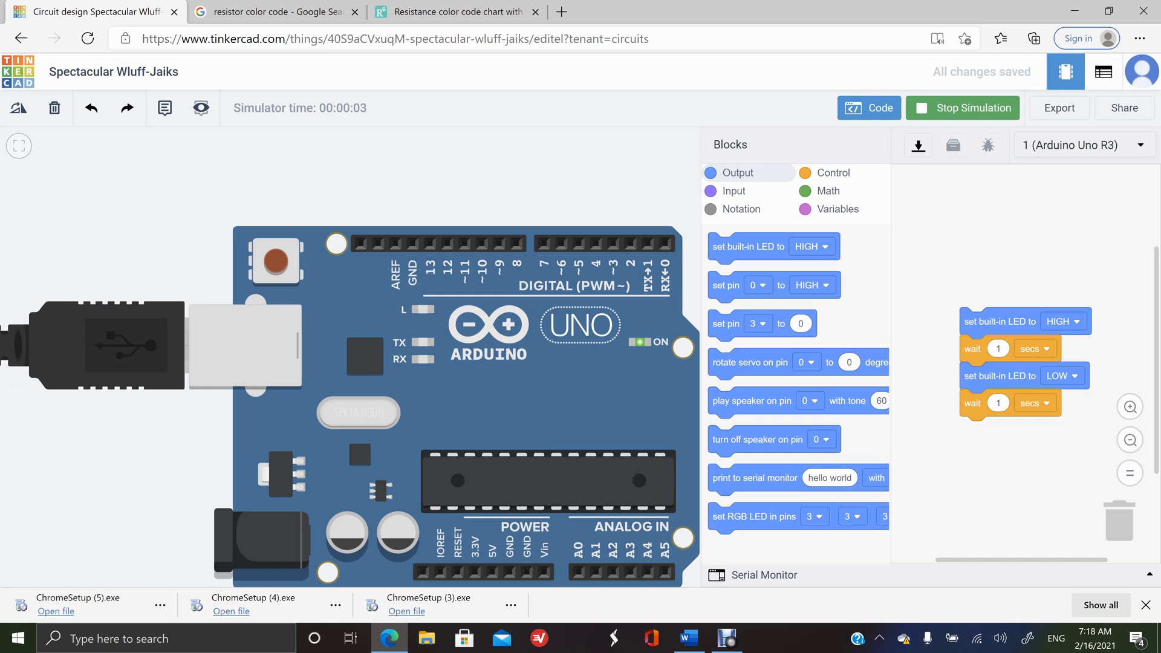
pyautogui.scroll(3, 433, 317)
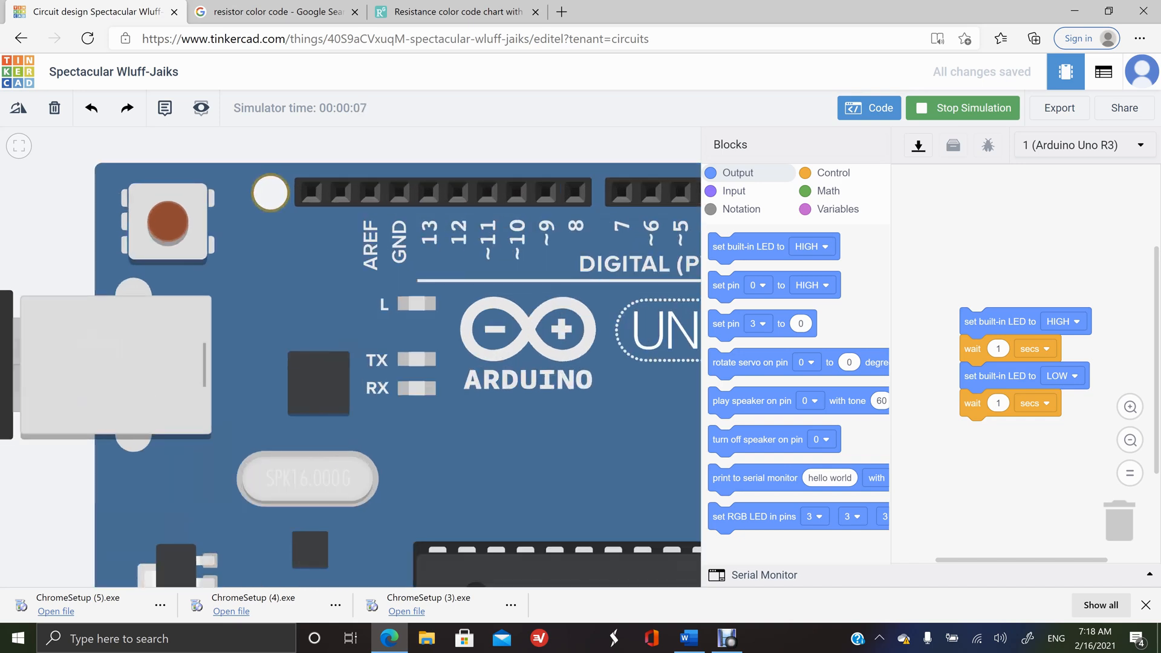
pyautogui.scroll(-3, 458, 226)
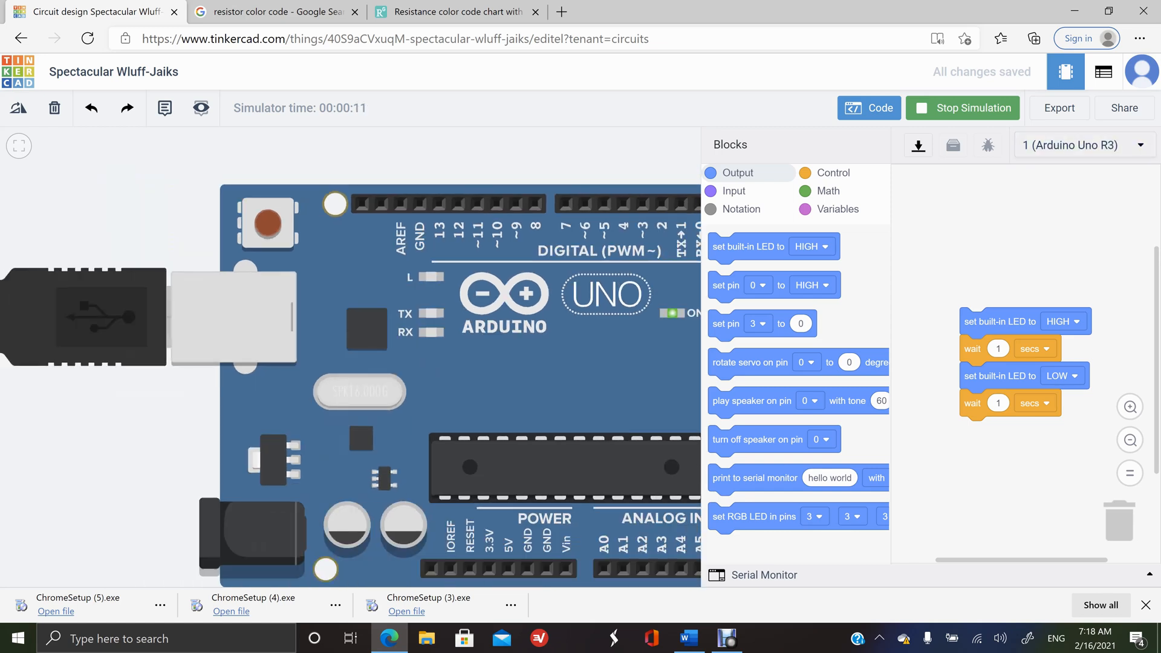
pyautogui.press('s')
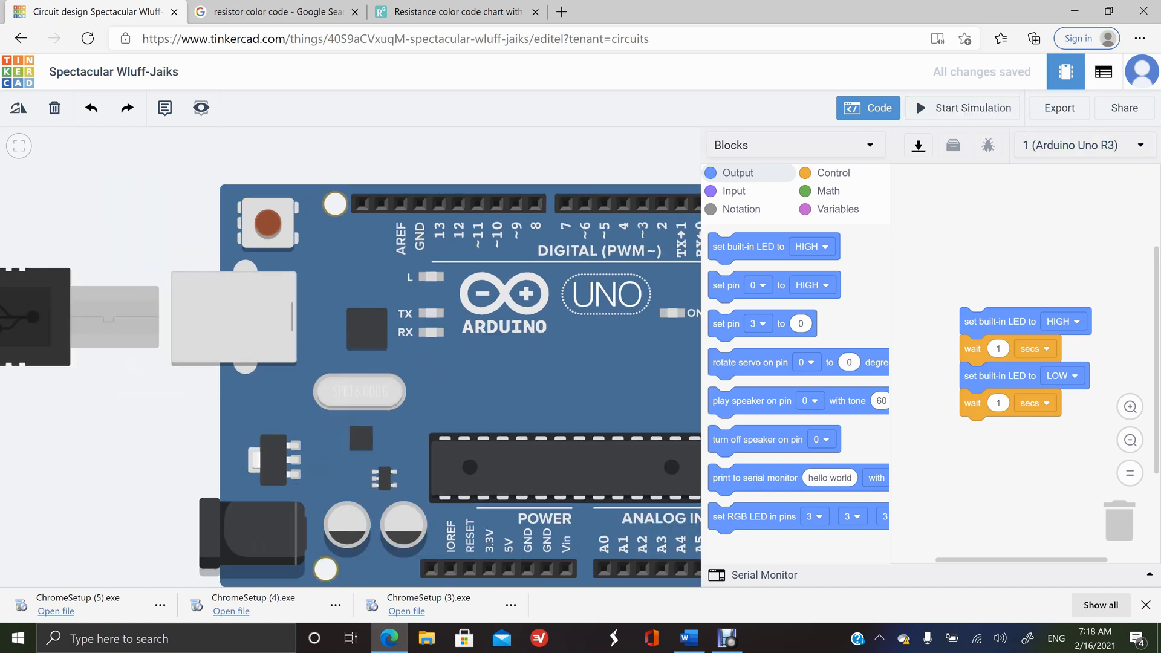
pyautogui.scroll(-3, 592, 359)
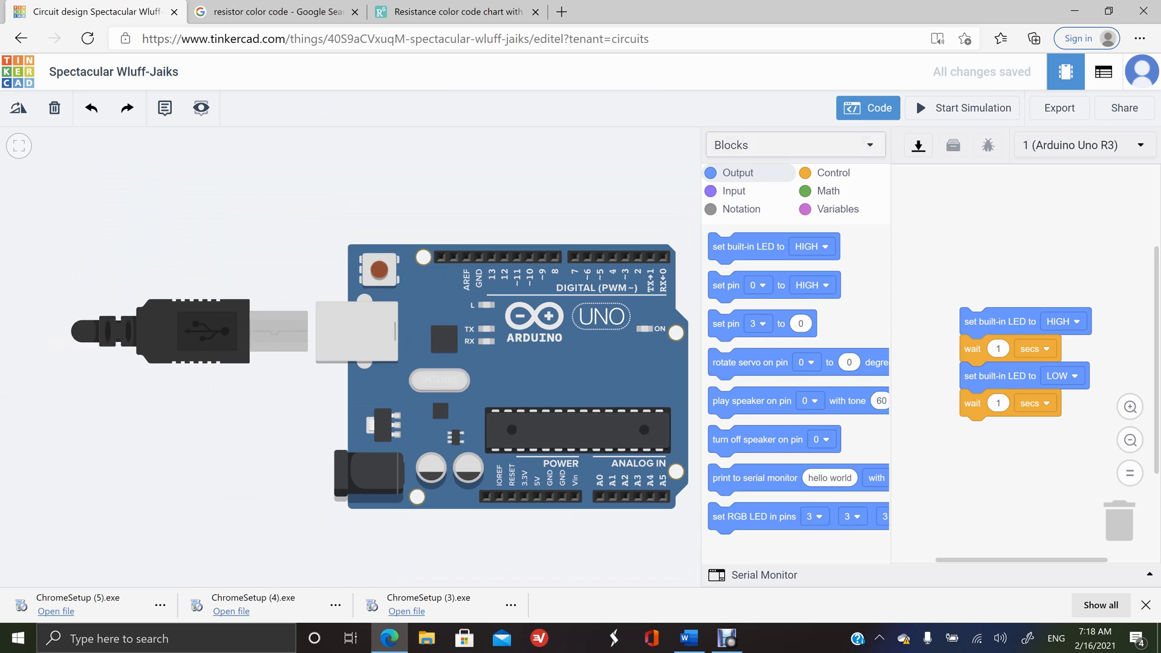
# - Close the code editor, move the green LED above the gap between Arduino and breadboard, and delete both of its grey wires
pyautogui.click(869, 109)
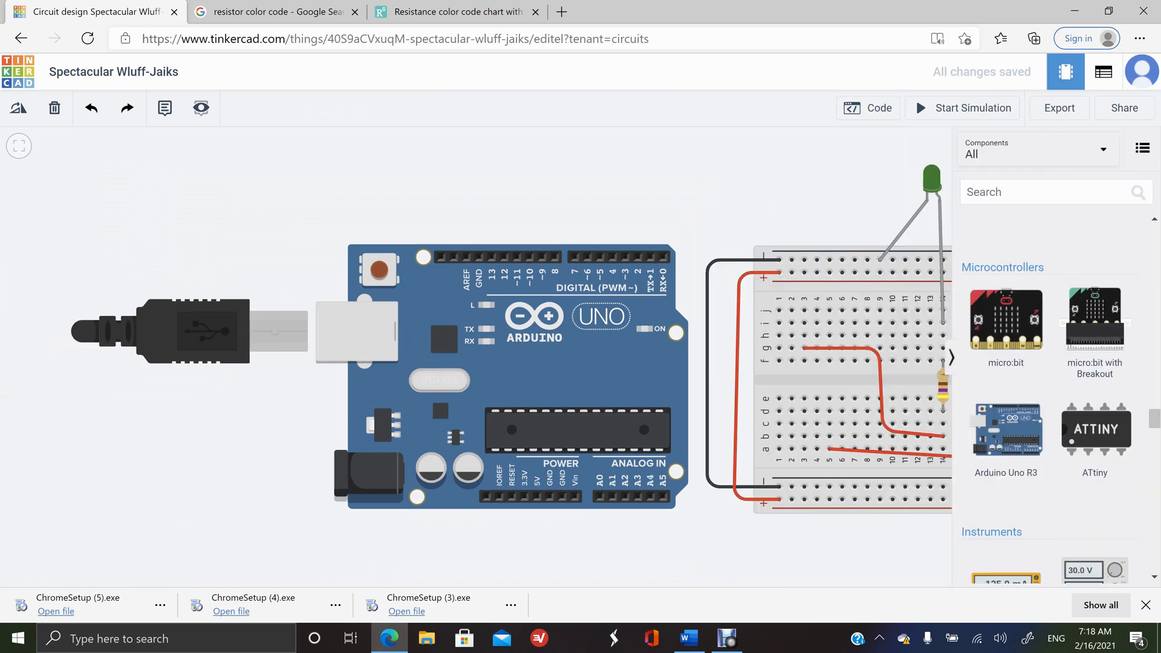
pyautogui.moveTo(932, 179); pyautogui.dragTo(667, 164)
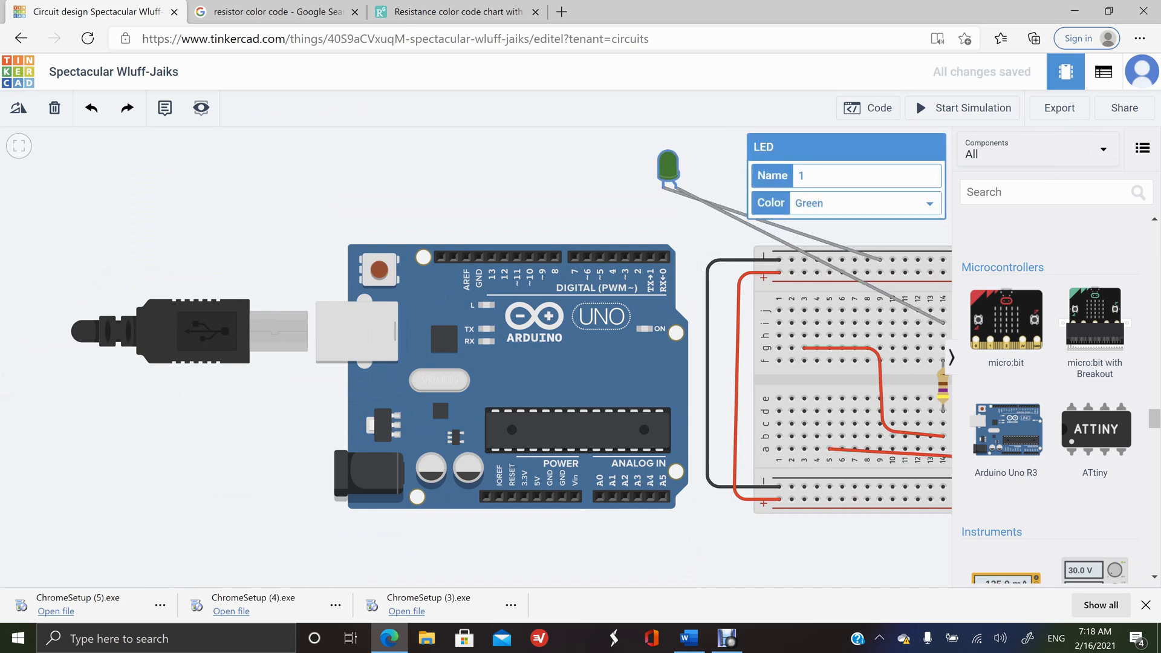
pyautogui.click(811, 256)
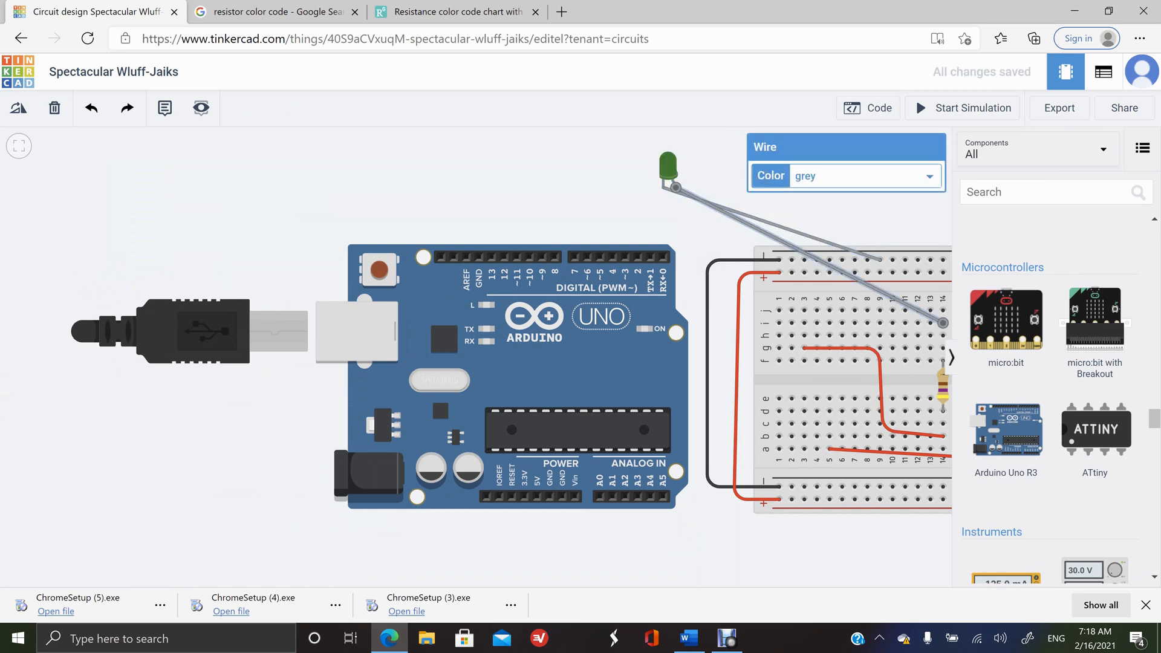
pyautogui.press('Delete')
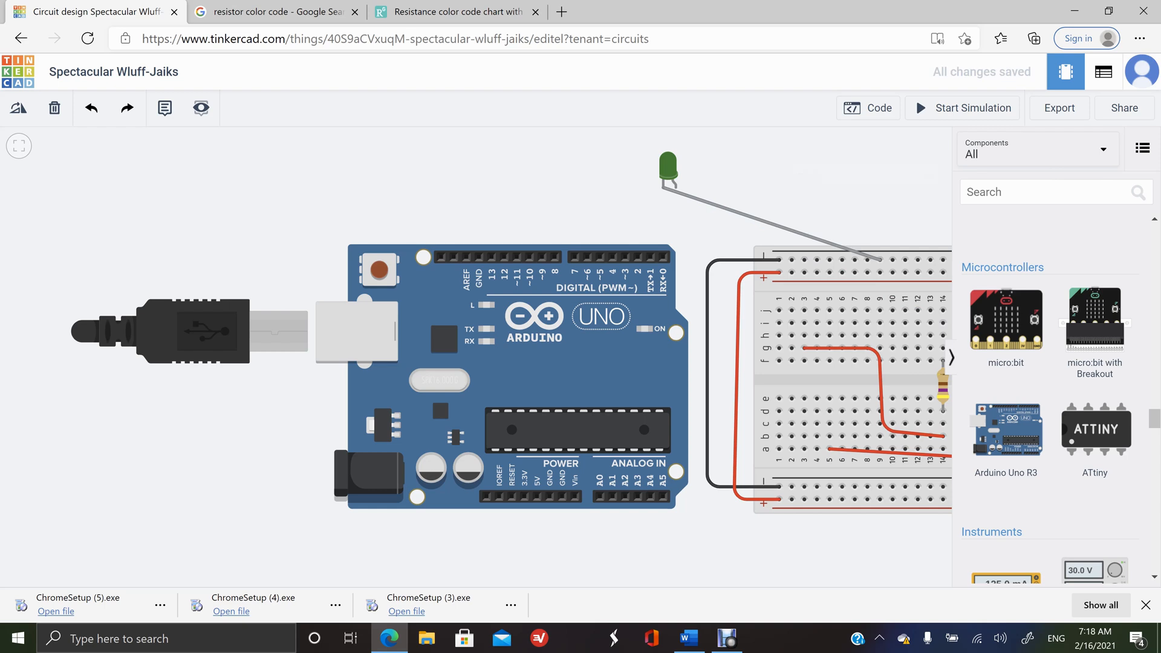
pyautogui.click(786, 228)
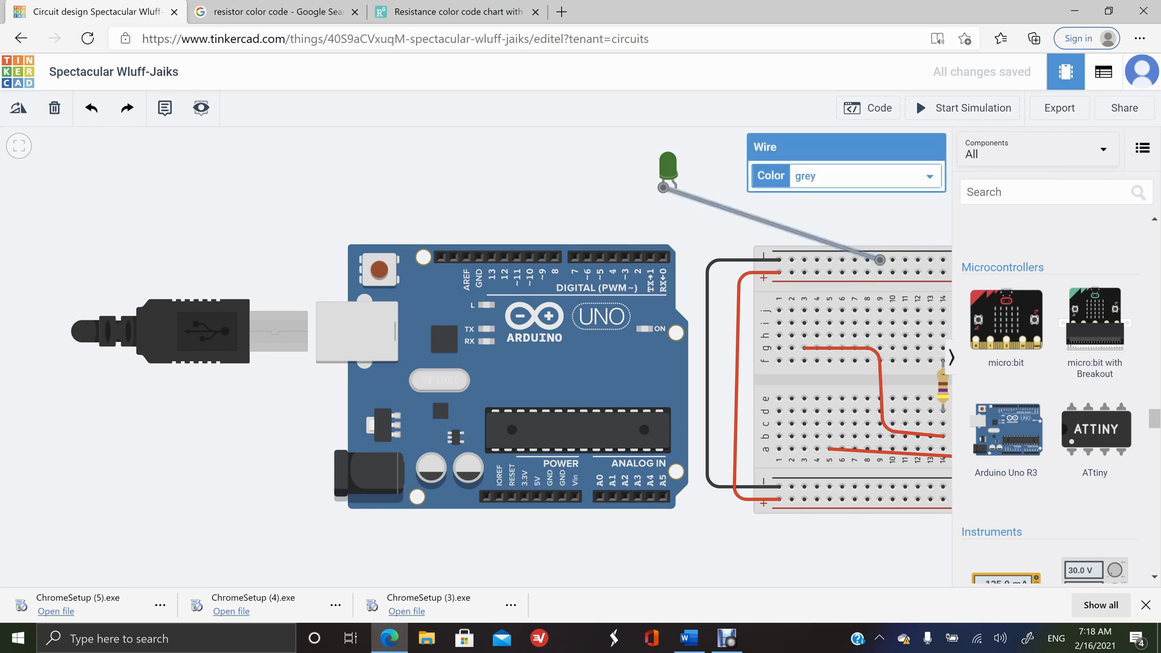
pyautogui.press('Delete')
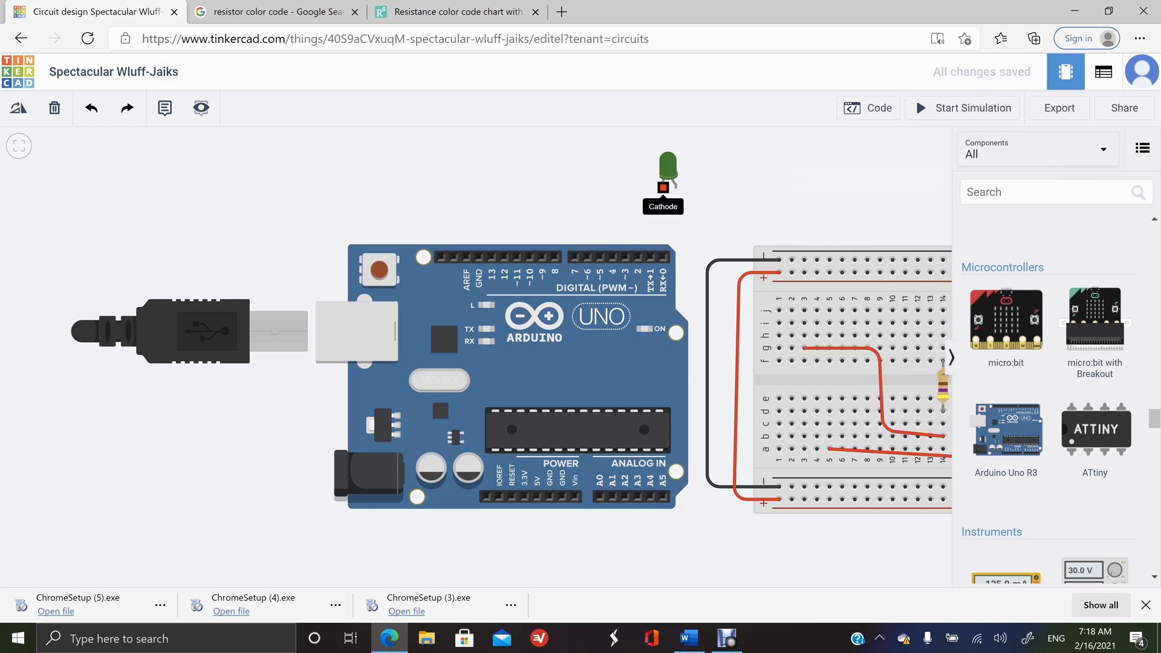
# - Plug the LED directly into the Arduino's GND and pin 13, and test it by running and stopping the simulation
pyautogui.moveTo(668, 164); pyautogui.dragTo(483, 233)
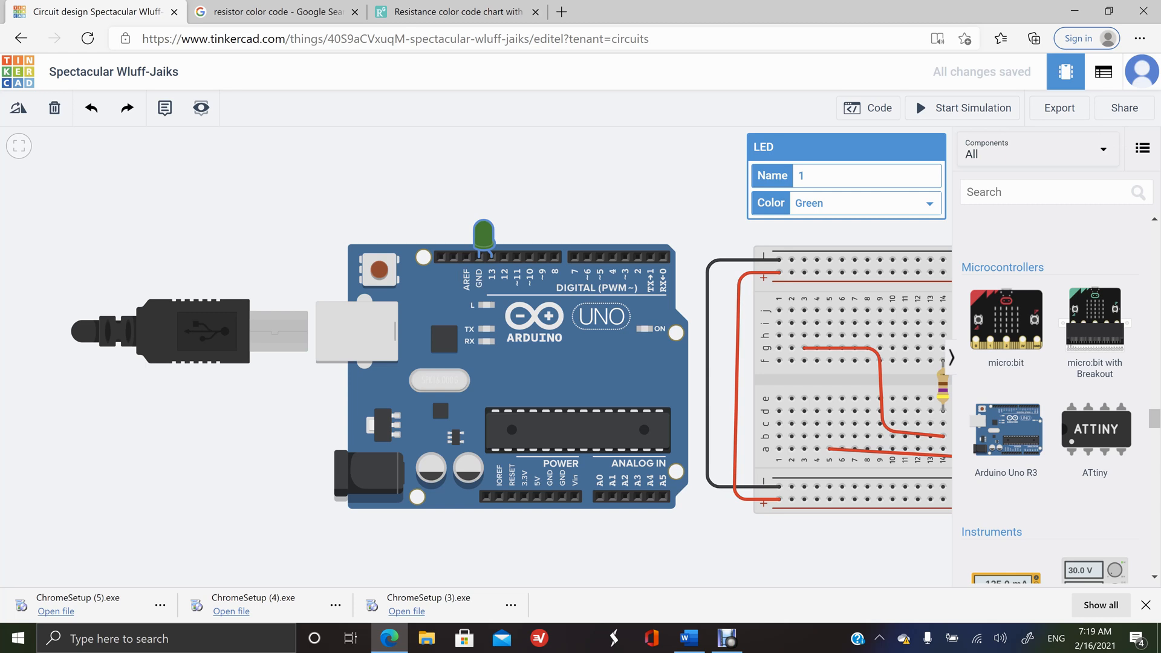
pyautogui.scroll(2, 622, 217)
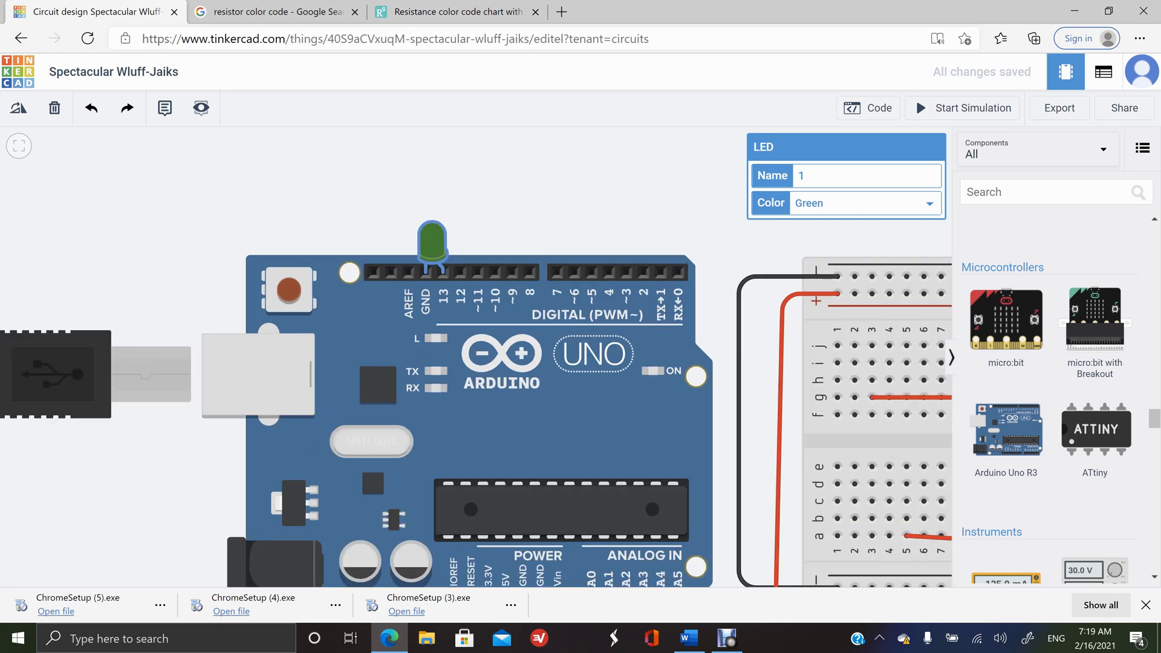
pyautogui.scroll(1, 480, 311)
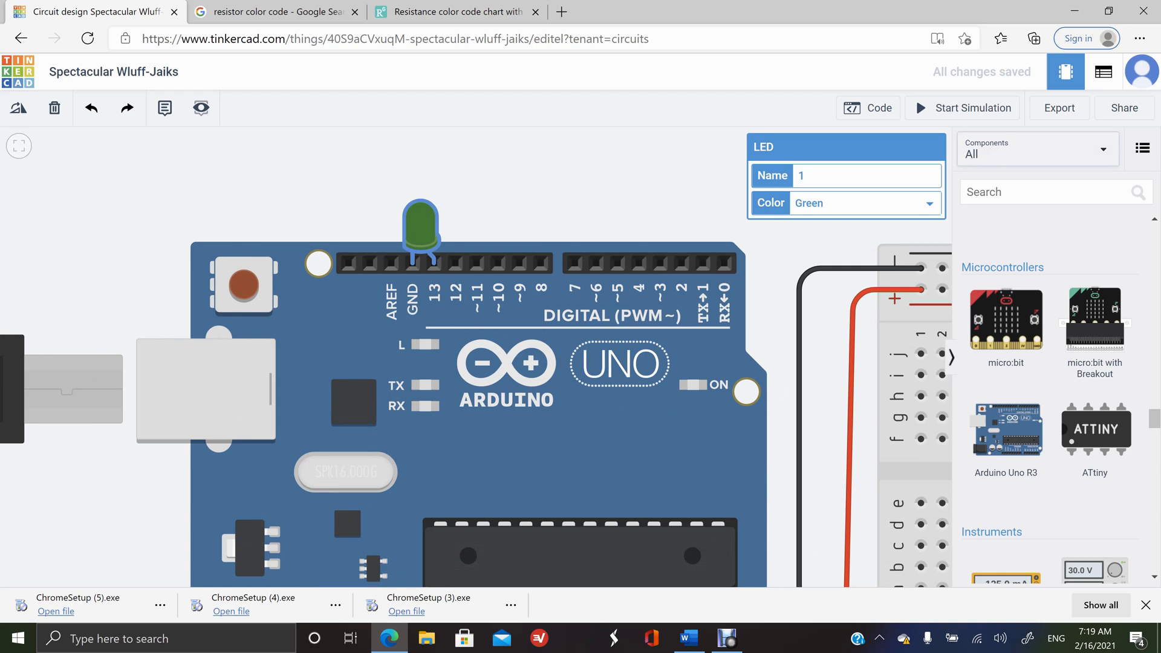
pyautogui.click(971, 108)
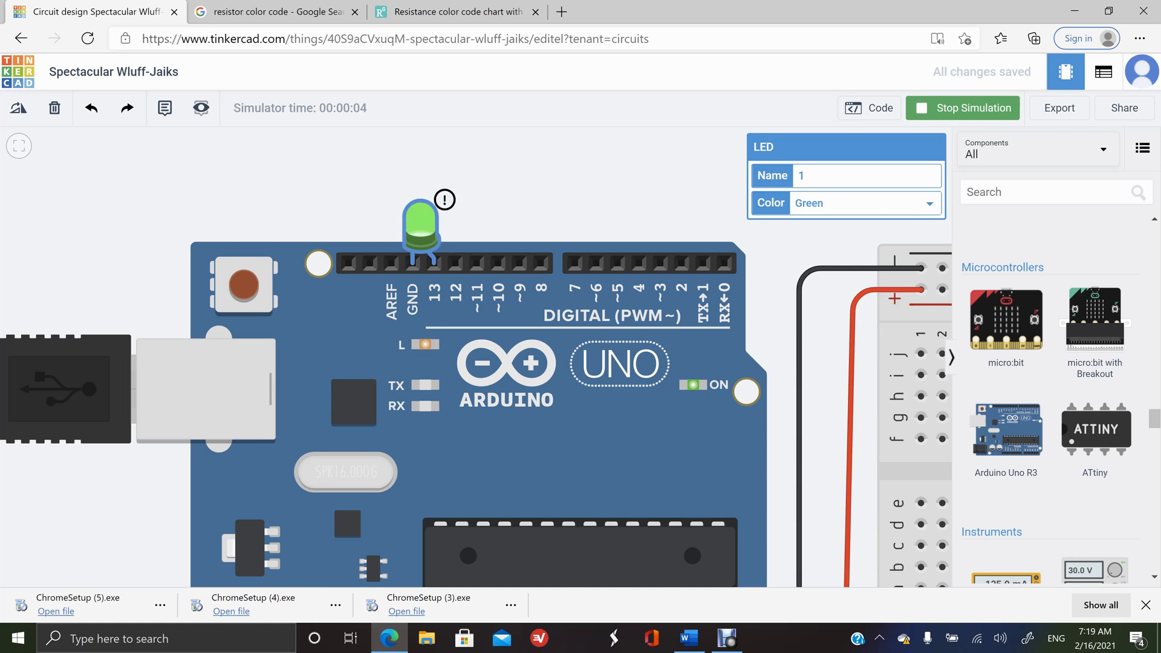
pyautogui.press('s')
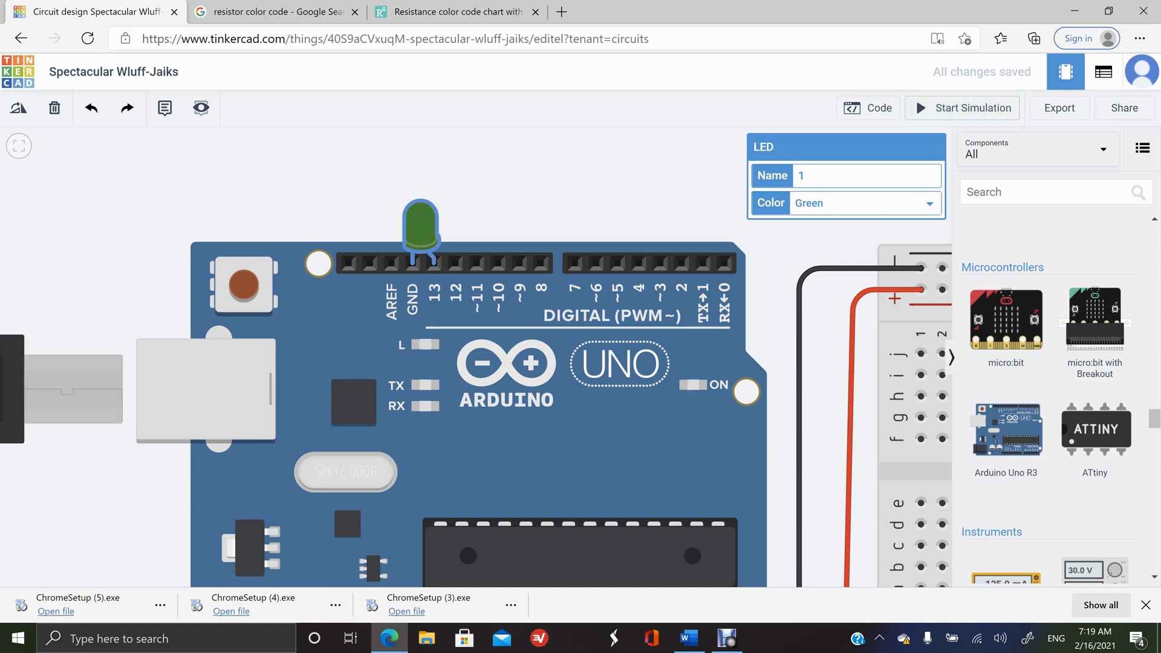
# - Take the LED off the Arduino's header and place it above the middle of the breadboard
pyautogui.moveTo(421, 225); pyautogui.dragTo(470, 161)
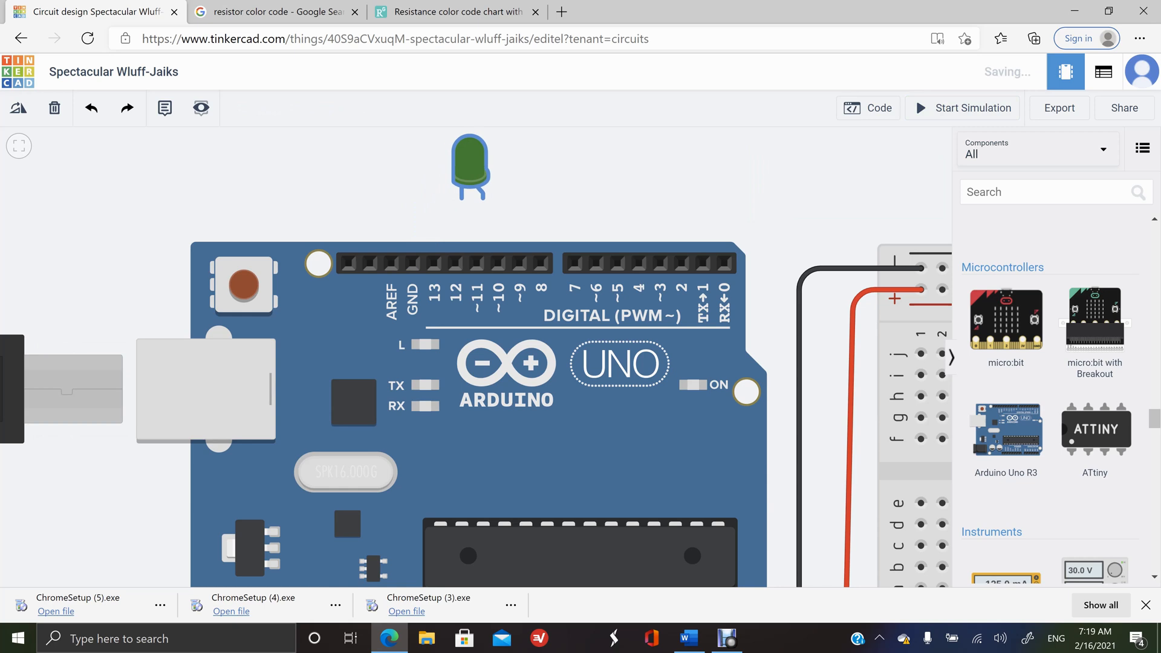
pyautogui.scroll(-3, 728, 230)
pyautogui.scroll(-2, 717, 232)
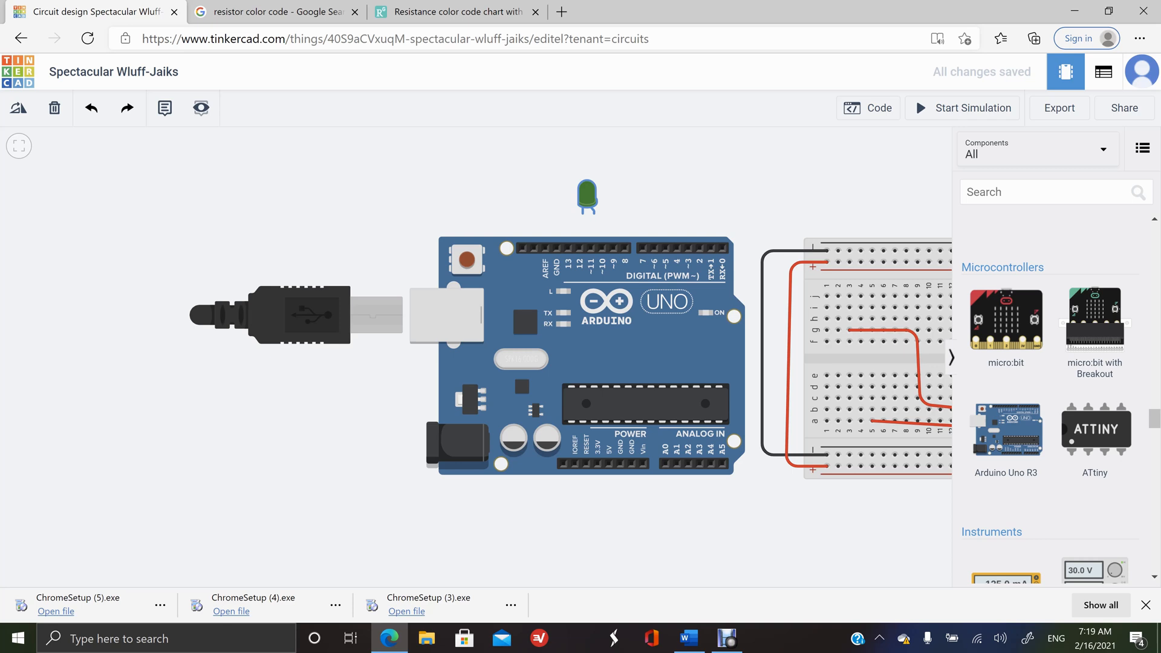
pyautogui.moveTo(696, 197); pyautogui.dragTo(453, 197)
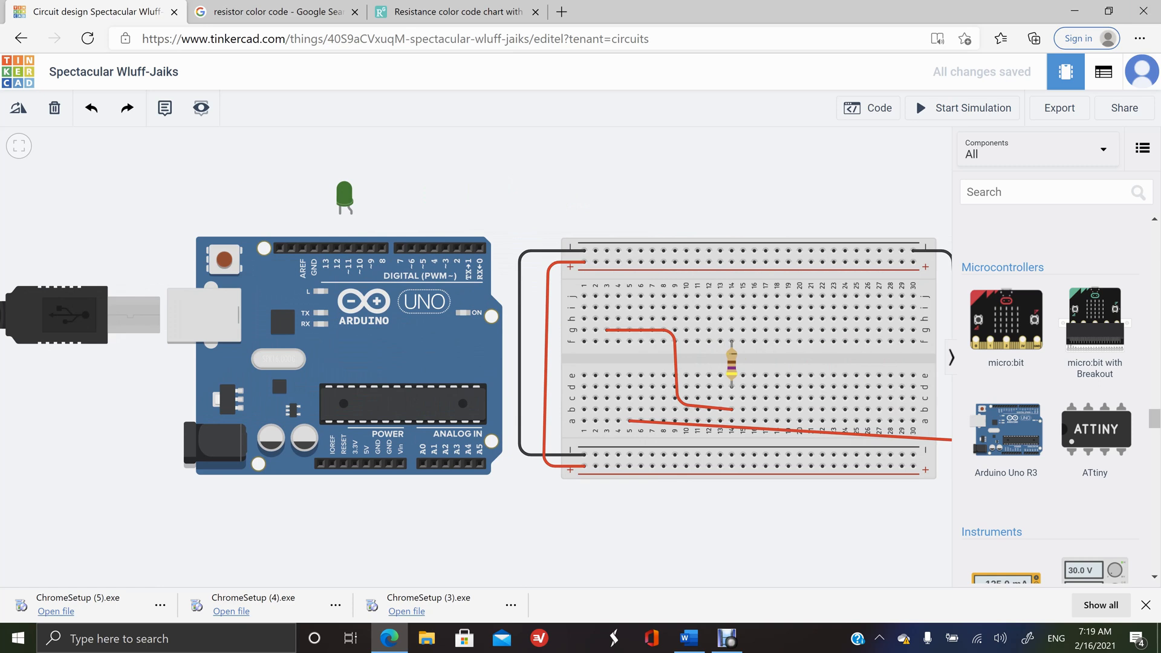
pyautogui.moveTo(345, 197); pyautogui.dragTo(708, 189)
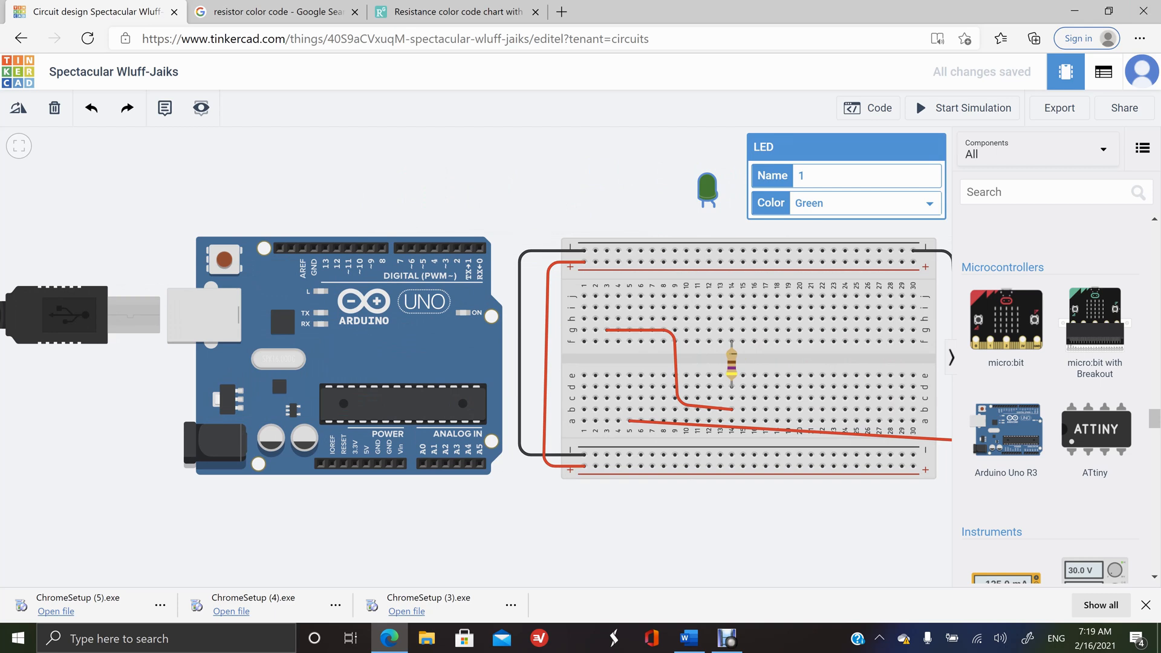
# - Delete the 9V battery and the red jumper wire that runs across the breadboard's centre gap to the resistor column
pyautogui.scroll(-3, 675, 490)
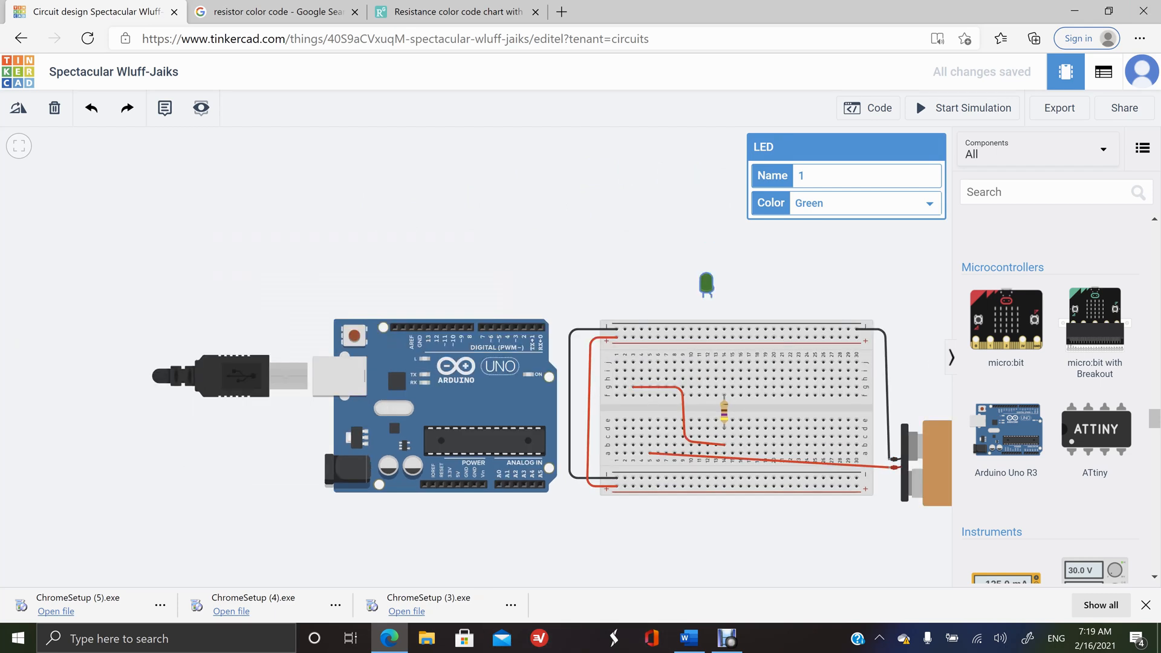
pyautogui.moveTo(918, 470); pyautogui.dragTo(918, 472)
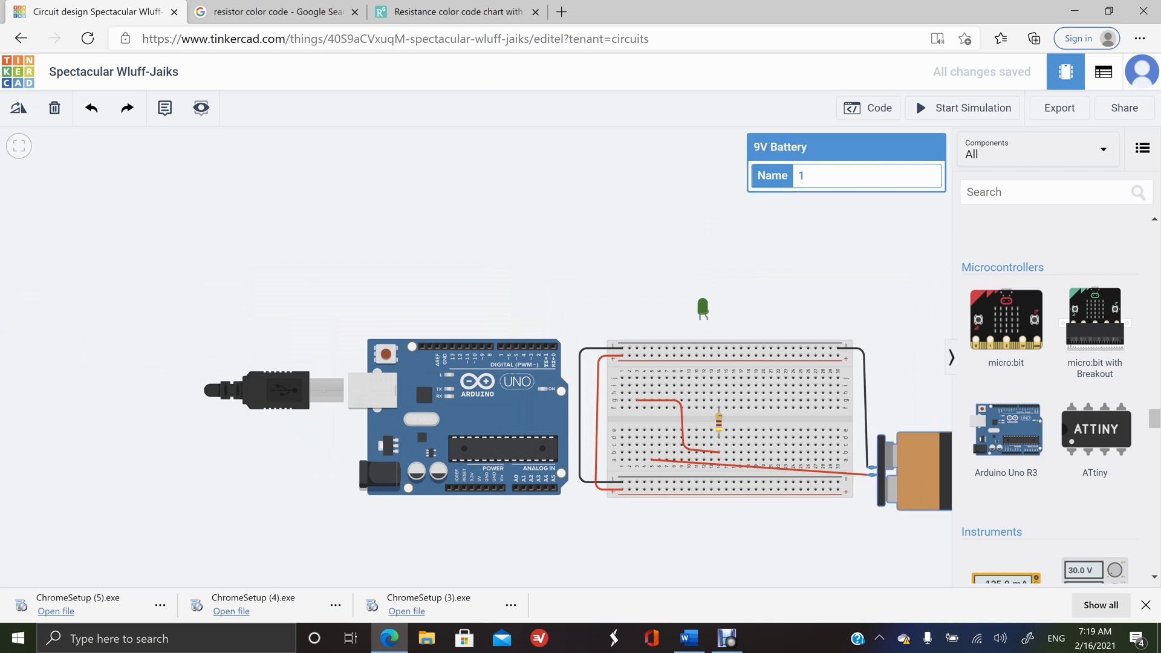
pyautogui.press('Delete')
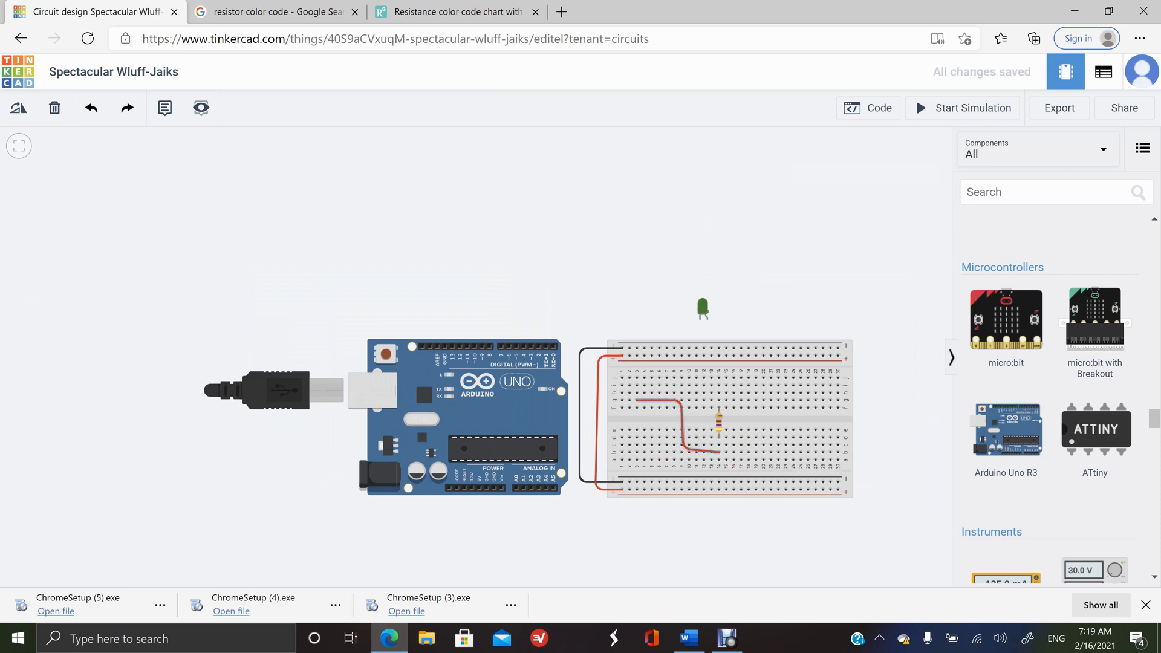
pyautogui.click(704, 447)
pyautogui.press('Escape')
pyautogui.click(698, 450)
pyautogui.press('Delete')
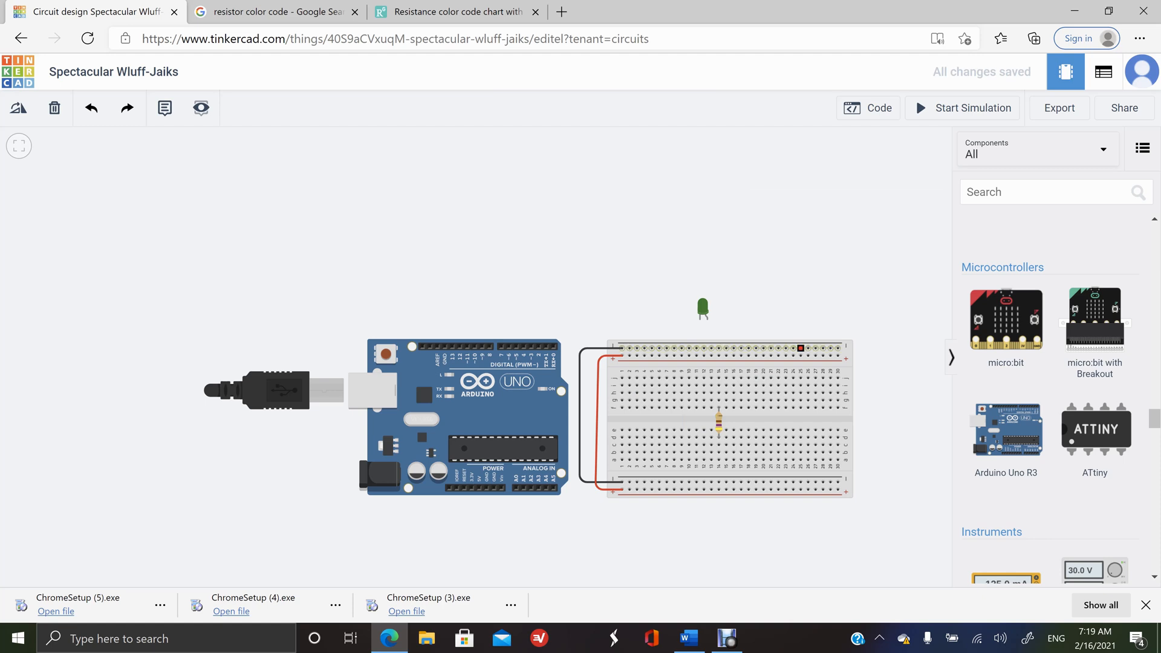
# - Plug the LED into breadboard row j at columns 13 and 14, with its anode in the resistor's column
pyautogui.scroll(2, 790, 349)
pyautogui.moveTo(657, 284); pyautogui.dragTo(649, 248)
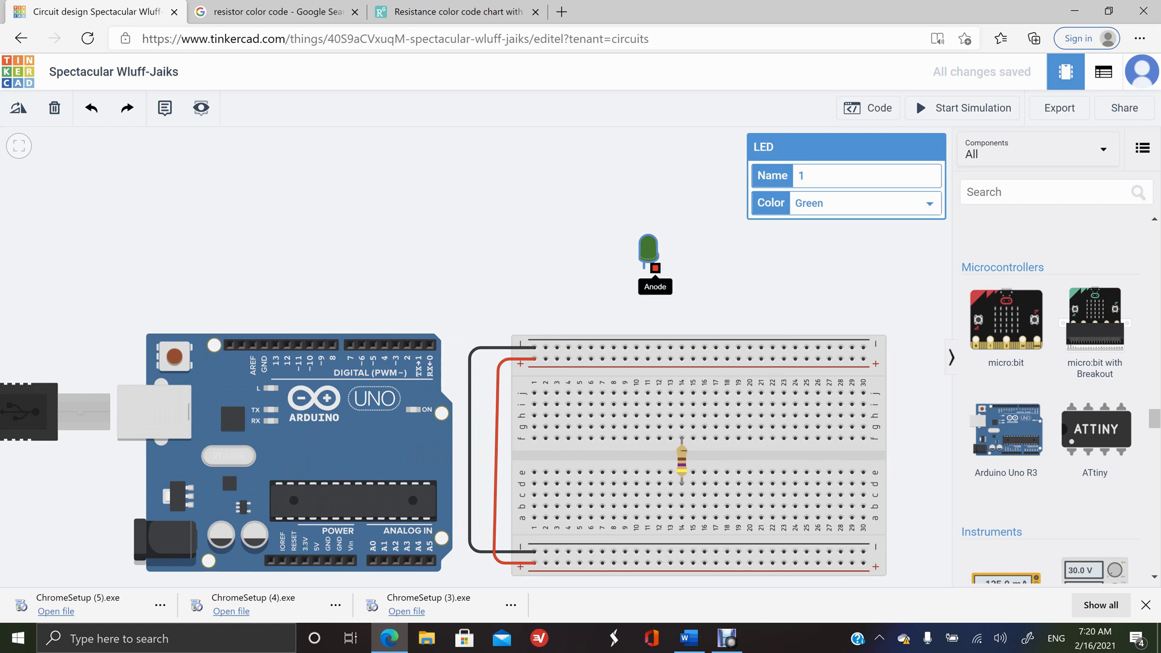
pyautogui.moveTo(648, 248); pyautogui.dragTo(674, 373)
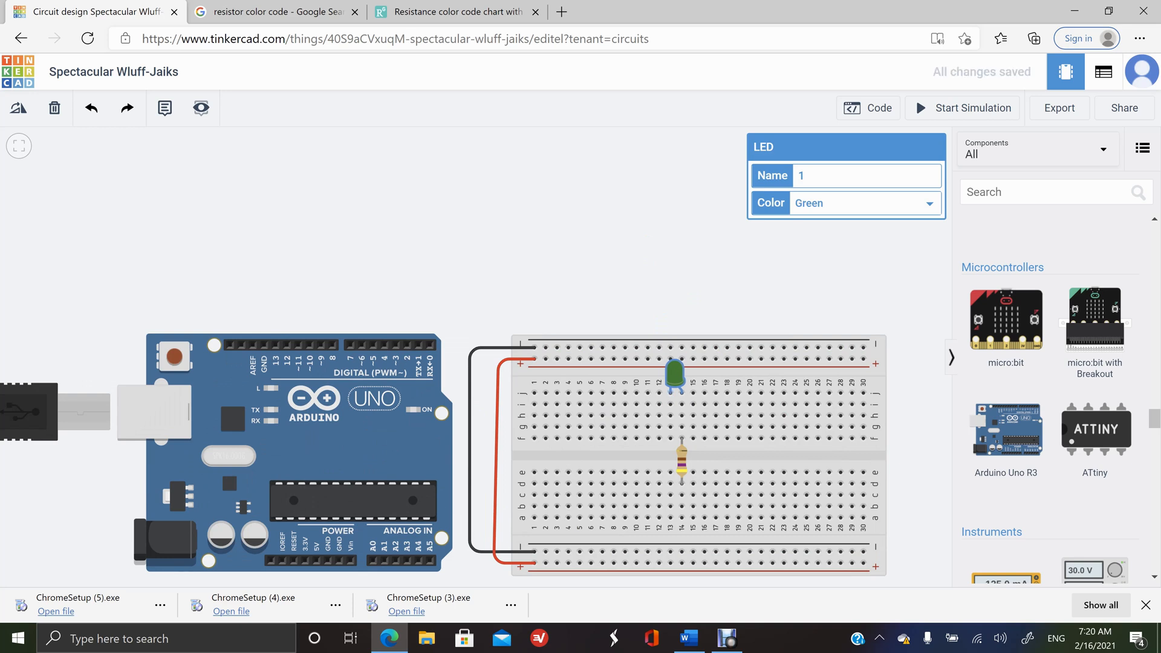
pyautogui.moveTo(675, 374)
pyautogui.mouseDown()
pyautogui.moveTo(674, 386)
pyautogui.moveTo(674, 374)
pyautogui.mouseUp()
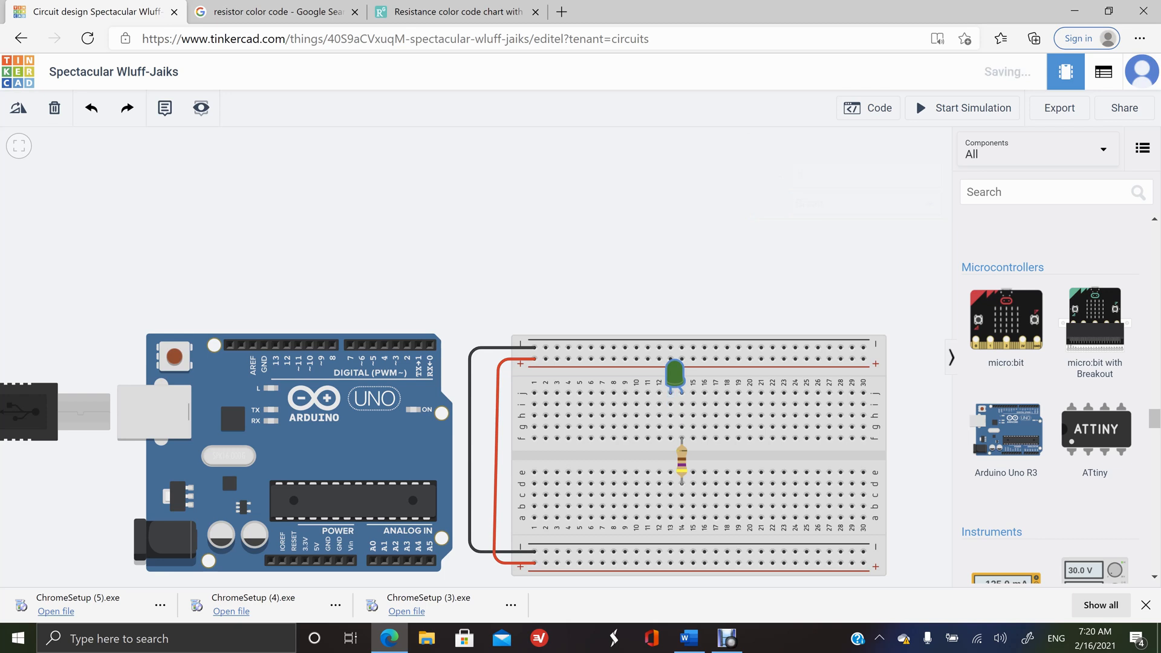
pyautogui.click(734, 290)
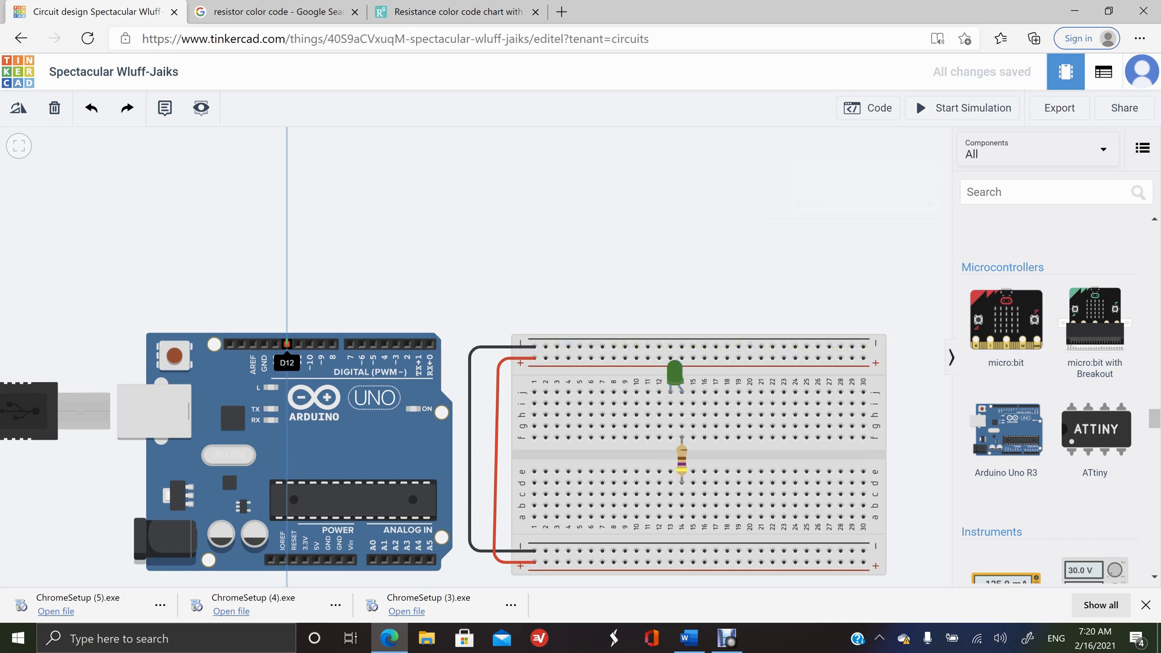
# - Route a green wire from Arduino pin 12 above and across the breadboard, then below it to the resistor's free lower terminal
pyautogui.click(286, 344)
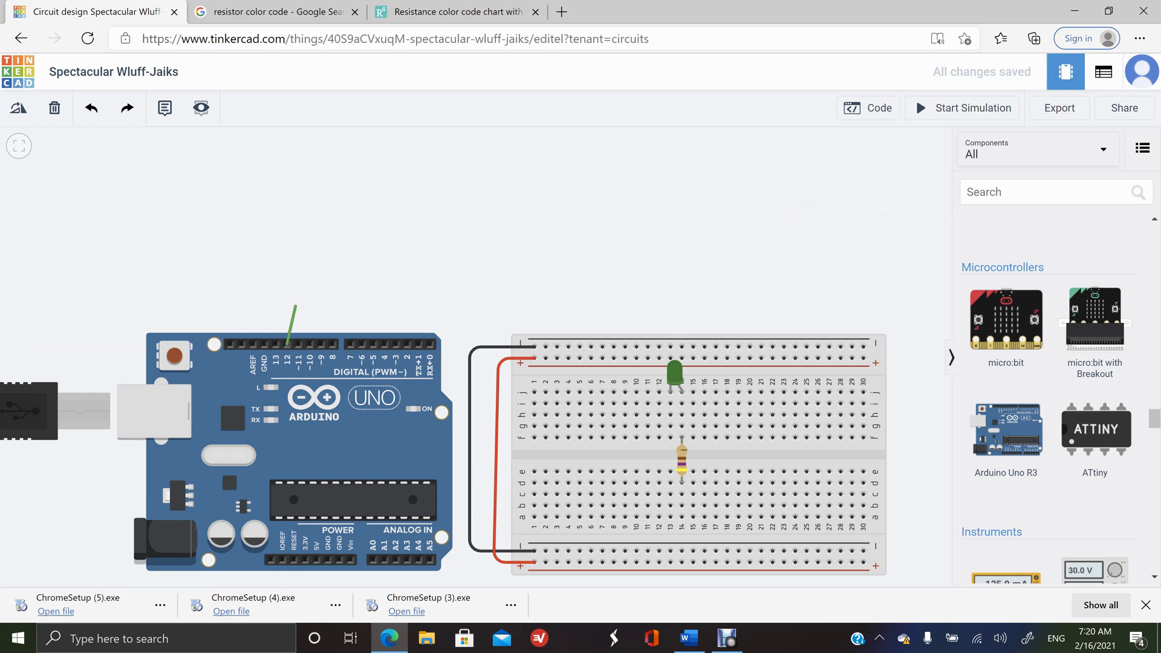
pyautogui.click(294, 306)
pyautogui.click(607, 279)
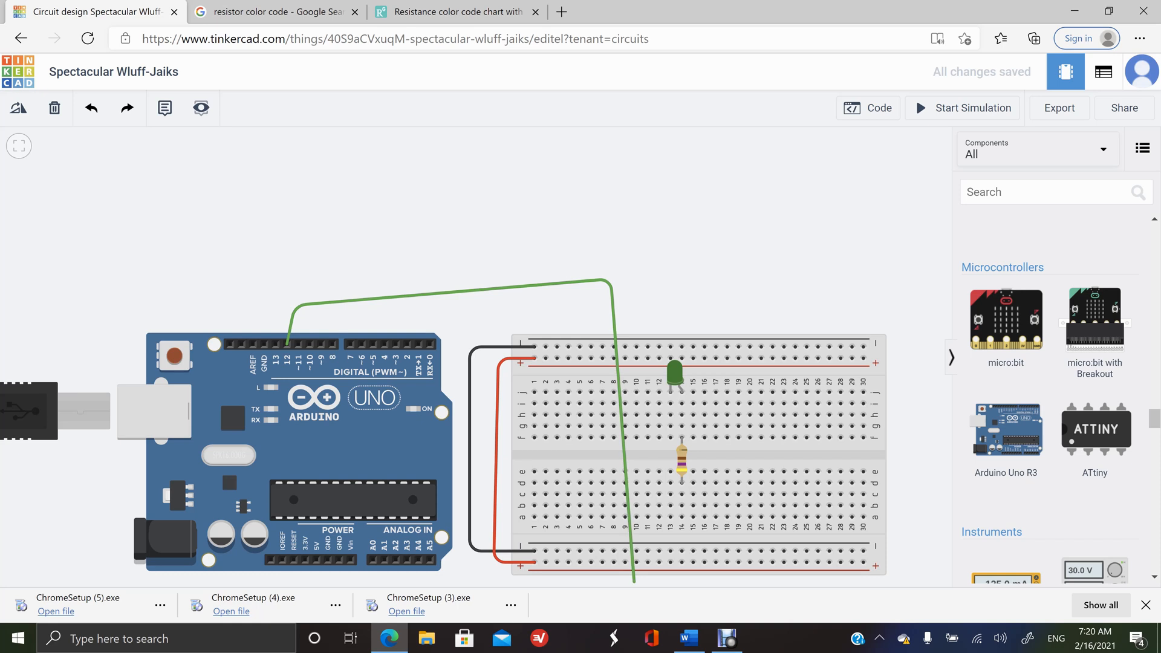
pyautogui.scroll(-2, 645, 576)
pyautogui.click(632, 577)
pyautogui.click(676, 581)
pyautogui.click(667, 522)
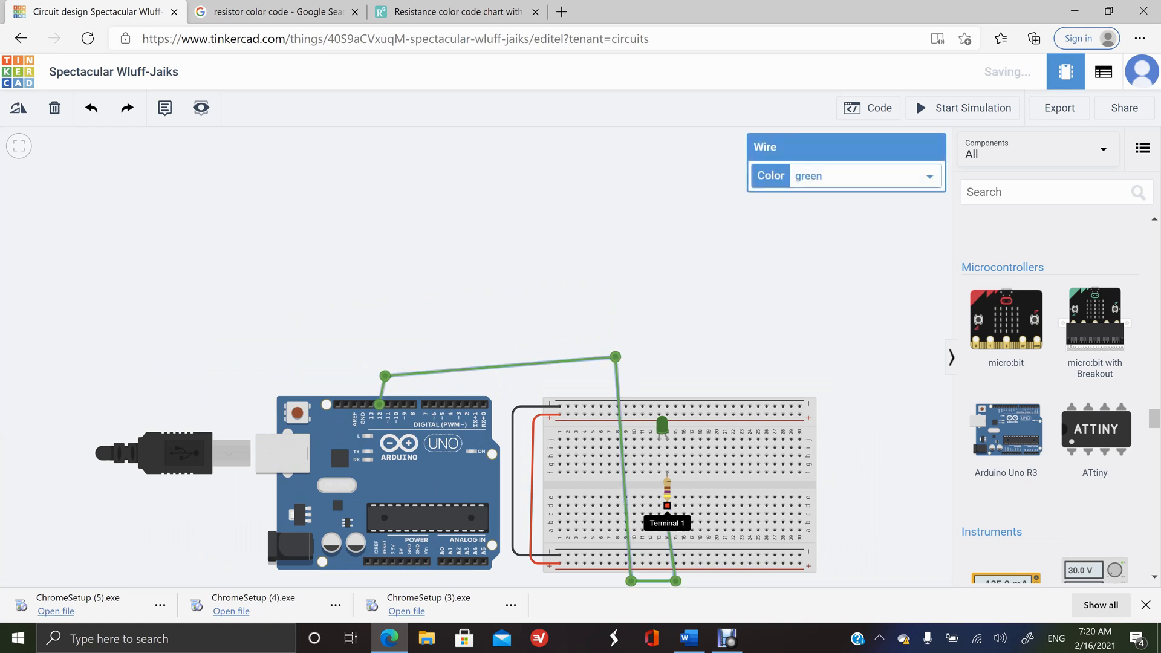
# - Straighten the green wire by aligning its bend above the breadboard and the bend below the resistor
pyautogui.scroll(-2, 671, 269)
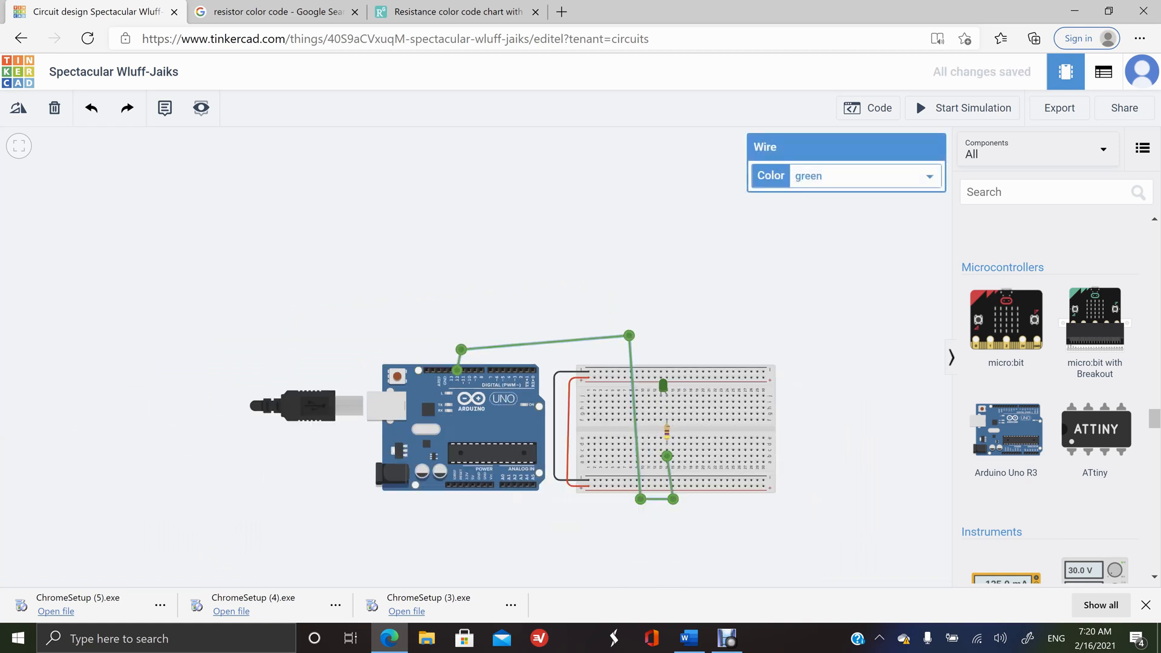
pyautogui.moveTo(629, 335); pyautogui.dragTo(638, 350)
pyautogui.moveTo(673, 499); pyautogui.dragTo(667, 499)
pyautogui.scroll(1, 712, 550)
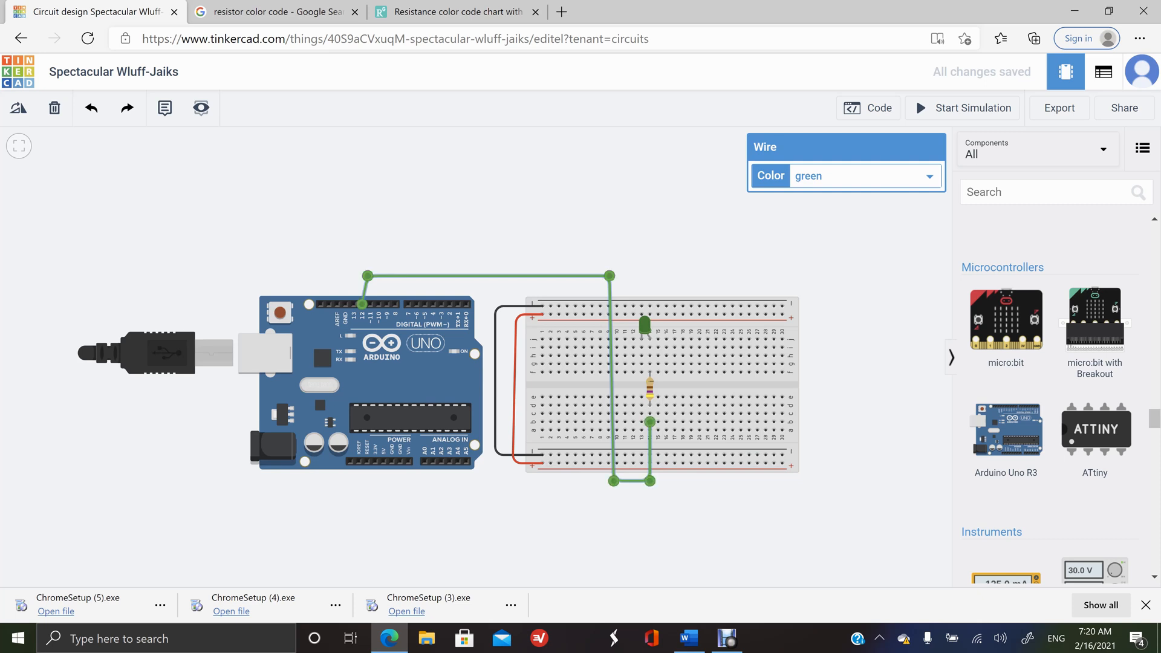
# - Recolour the pin 12 wire red and align its upper bend vertically above Arduino pin 12
pyautogui.click(929, 176)
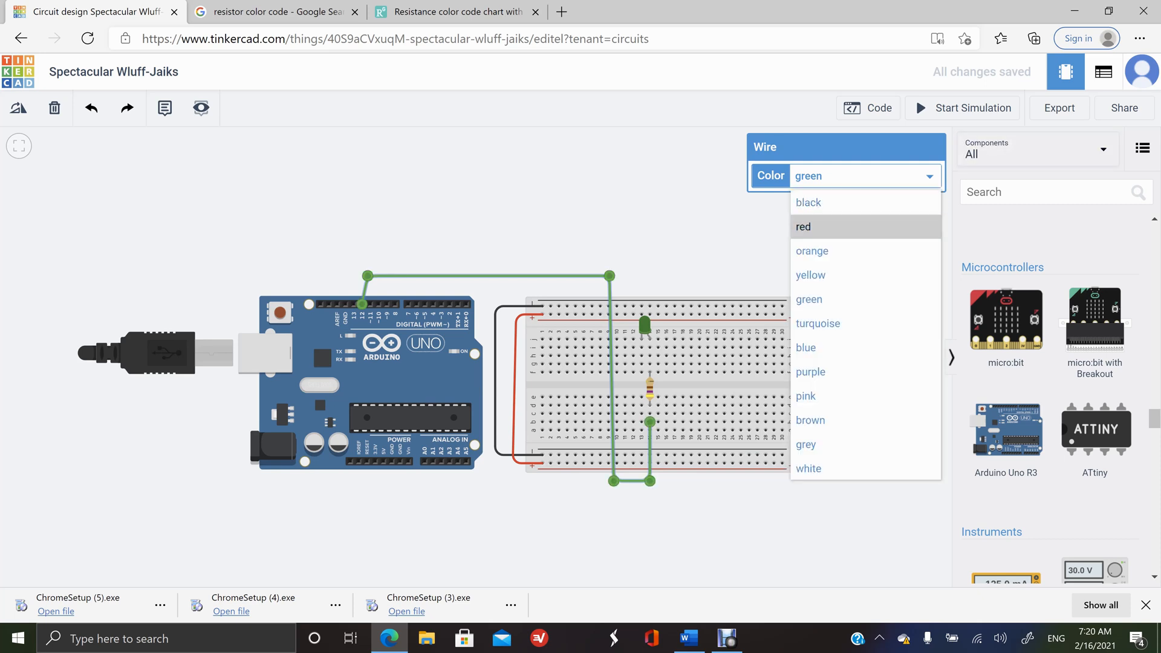
pyautogui.click(804, 225)
pyautogui.click(735, 233)
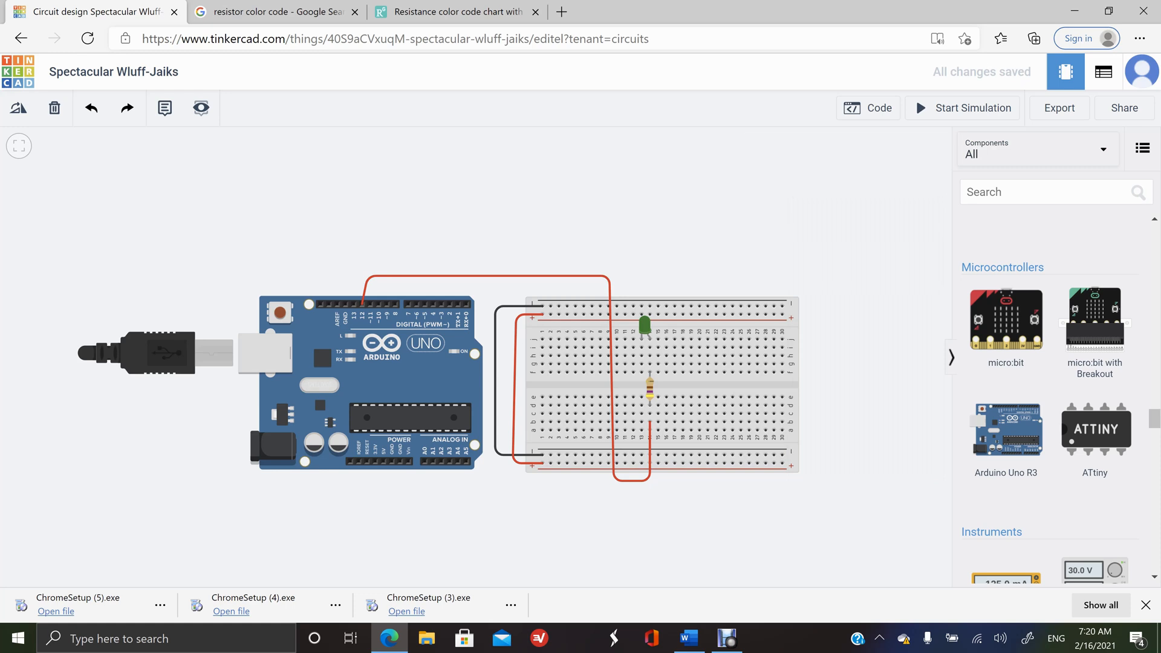
pyautogui.click(368, 276)
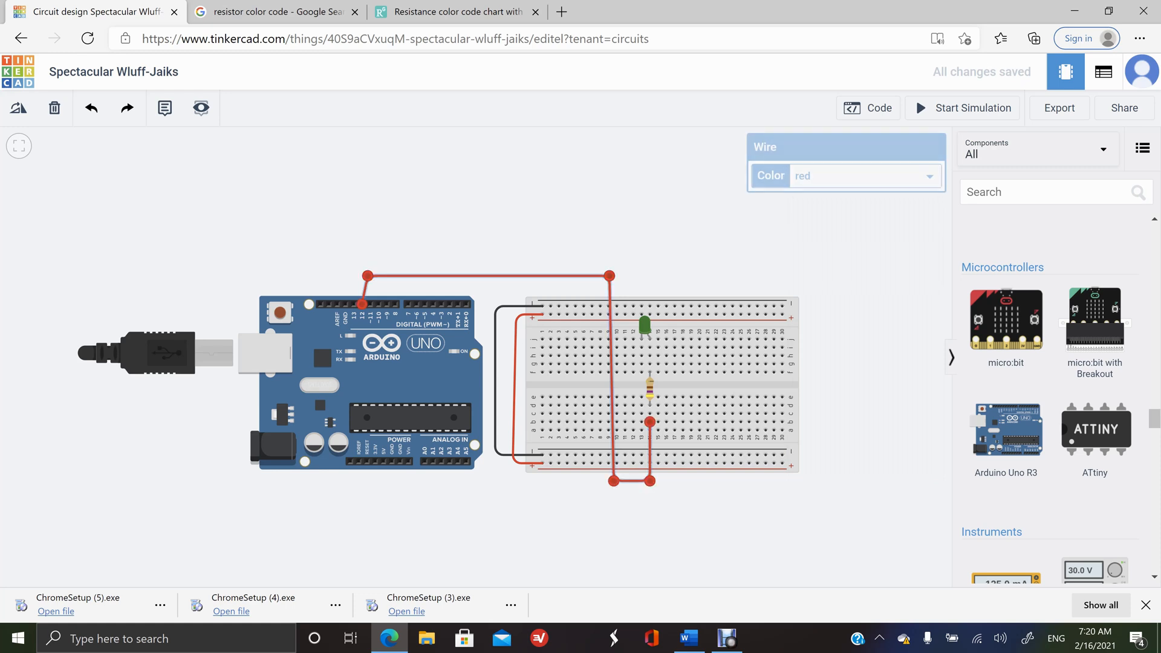
pyautogui.moveTo(367, 276); pyautogui.dragTo(362, 275)
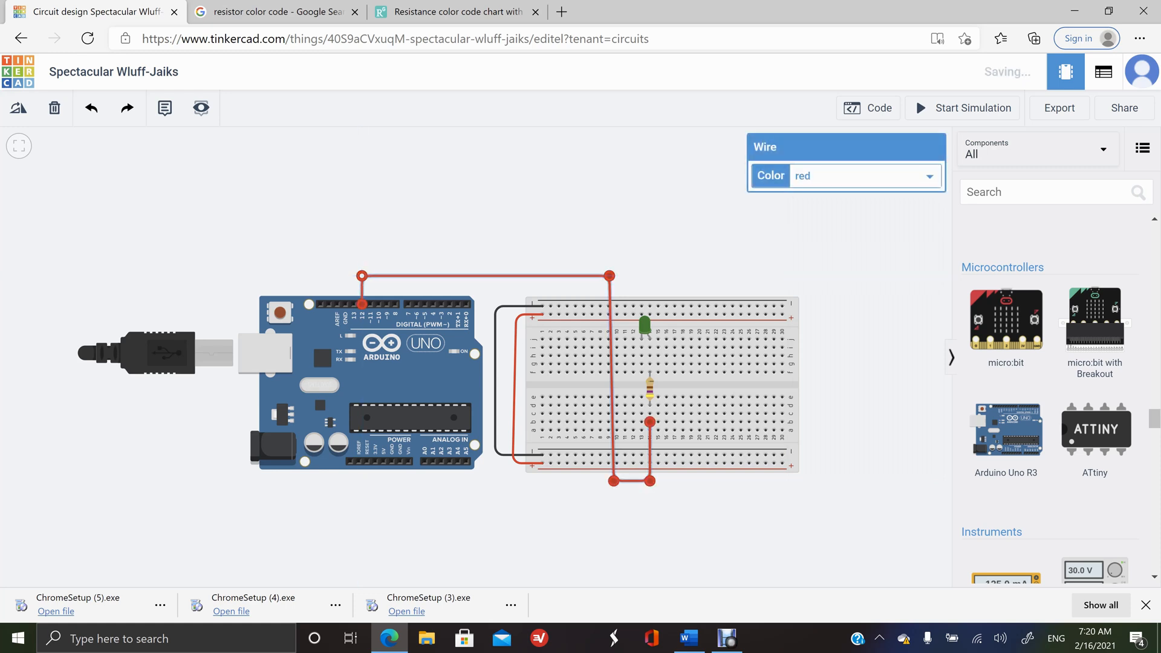
pyautogui.click(387, 227)
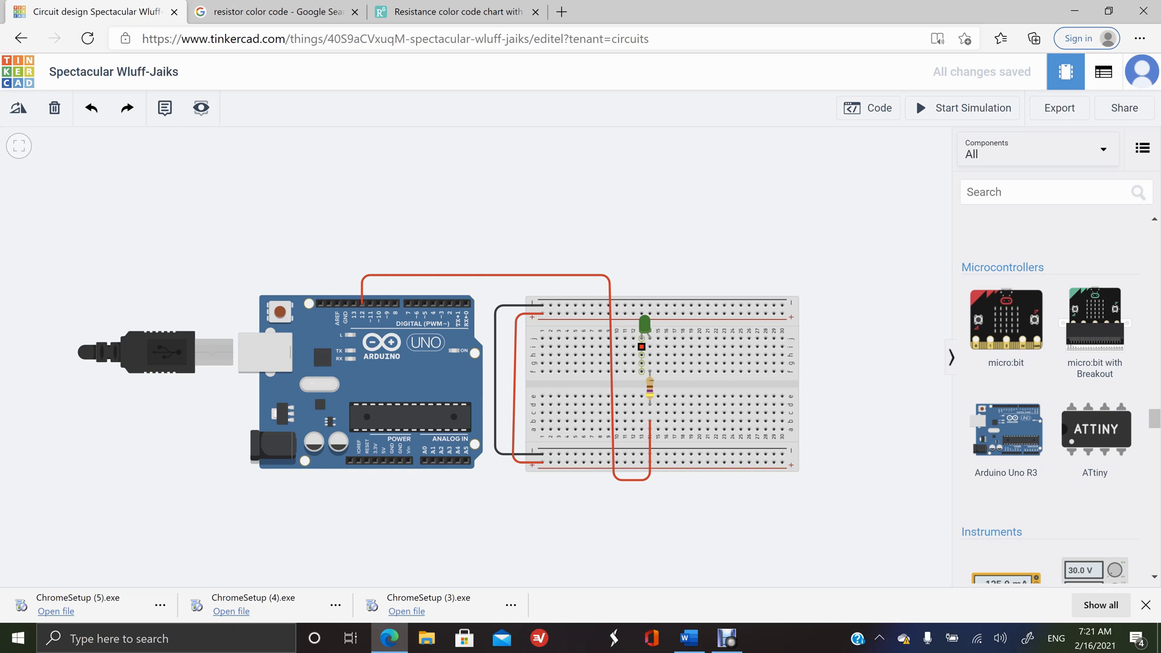
# - Route a green wire from the breadboard hole below the LED's cathode, over the breadboard, to the Arduino GND pin beside pin 13
pyautogui.click(642, 346)
pyautogui.click(507, 201)
pyautogui.click(336, 242)
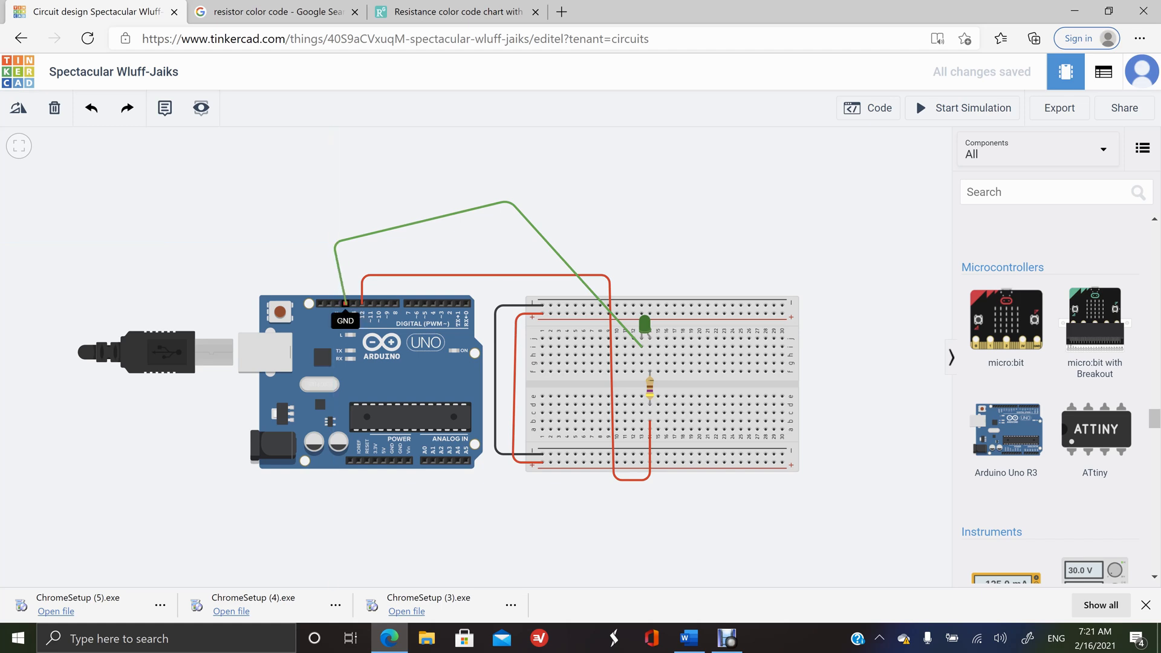
pyautogui.click(345, 303)
# - Straighten the green GND wire into horizontal and vertical runs, adding a bend beside the LED's cathode column
pyautogui.moveTo(336, 241); pyautogui.dragTo(348, 225)
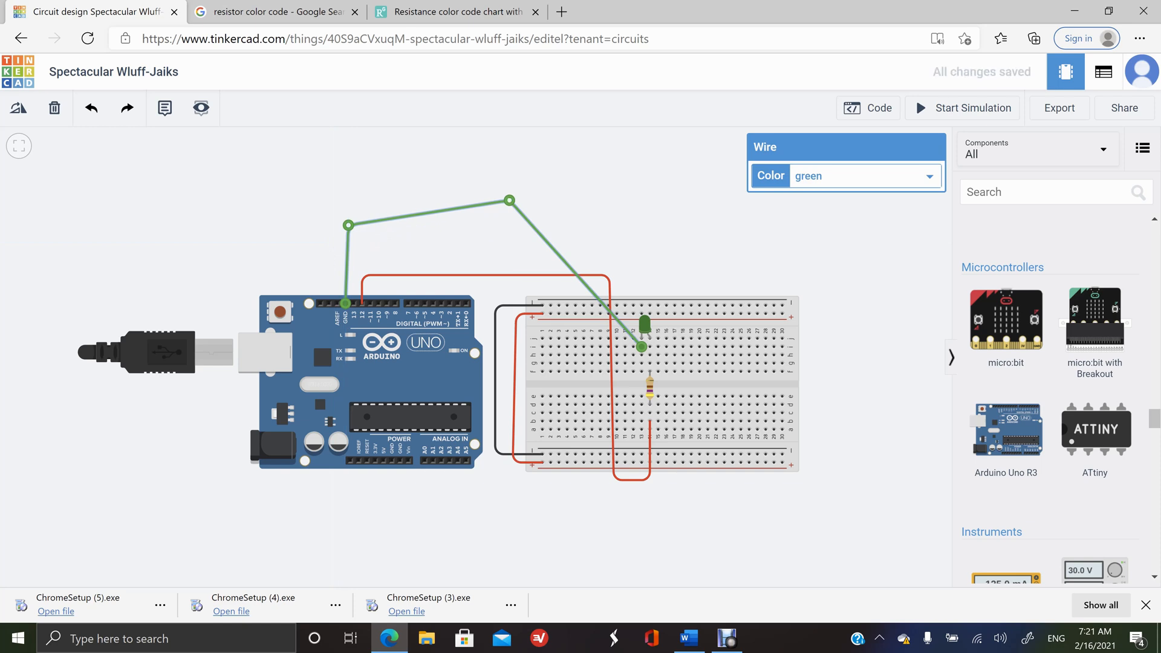
pyautogui.moveTo(510, 200); pyautogui.dragTo(612, 225)
pyautogui.doubleClick(616, 248)
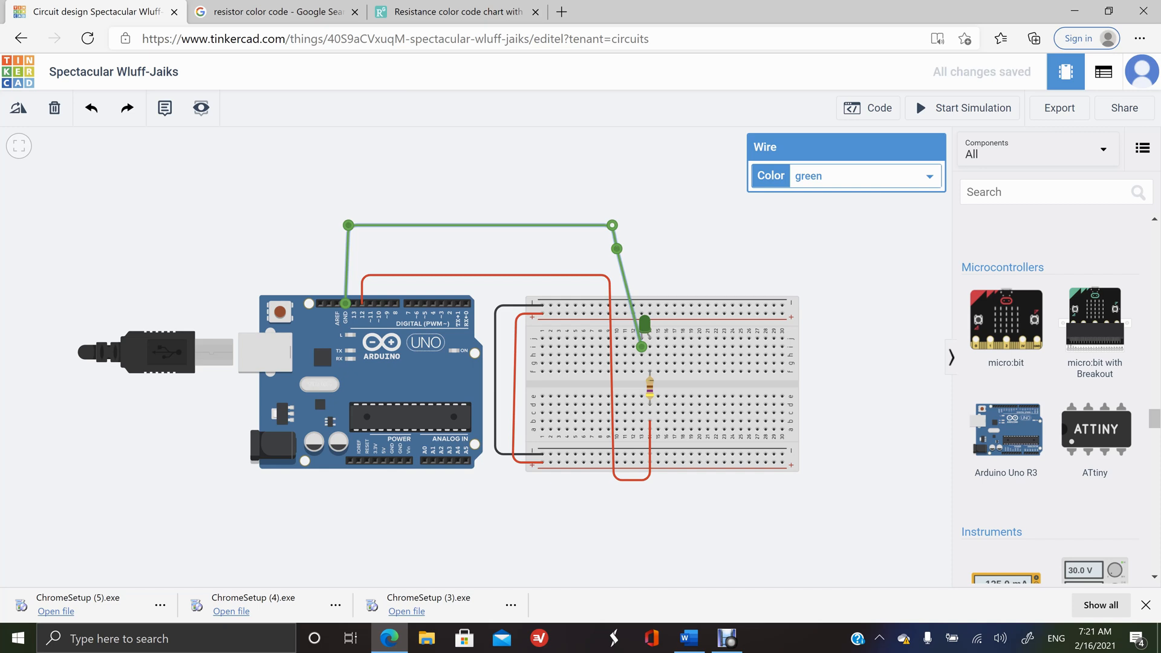
pyautogui.moveTo(616, 249); pyautogui.dragTo(626, 346)
pyautogui.moveTo(612, 224); pyautogui.dragTo(626, 229)
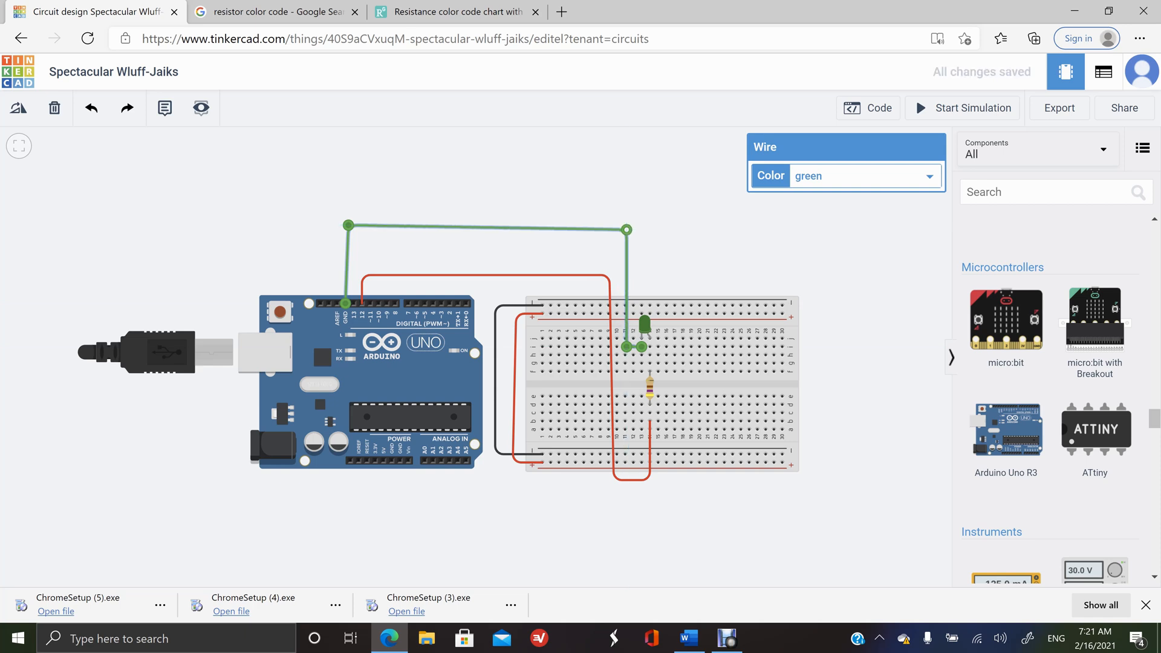
pyautogui.moveTo(348, 225); pyautogui.dragTo(346, 233)
pyautogui.moveTo(626, 229); pyautogui.dragTo(626, 233)
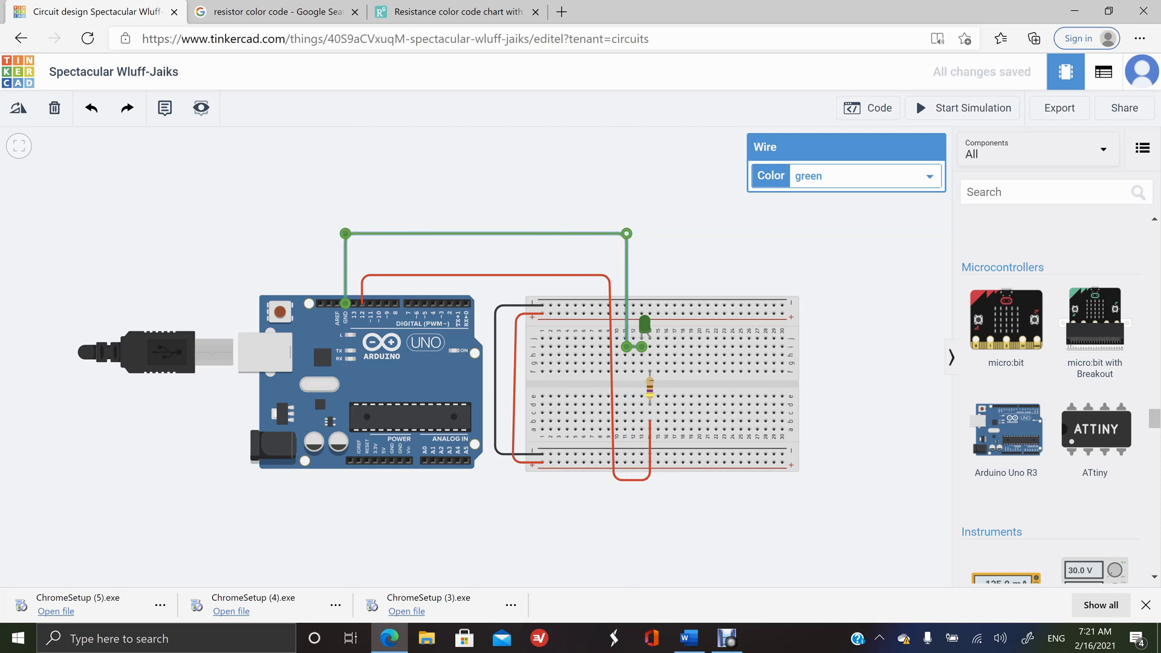
# - Change the colour of the GND wire to black
pyautogui.click(866, 176)
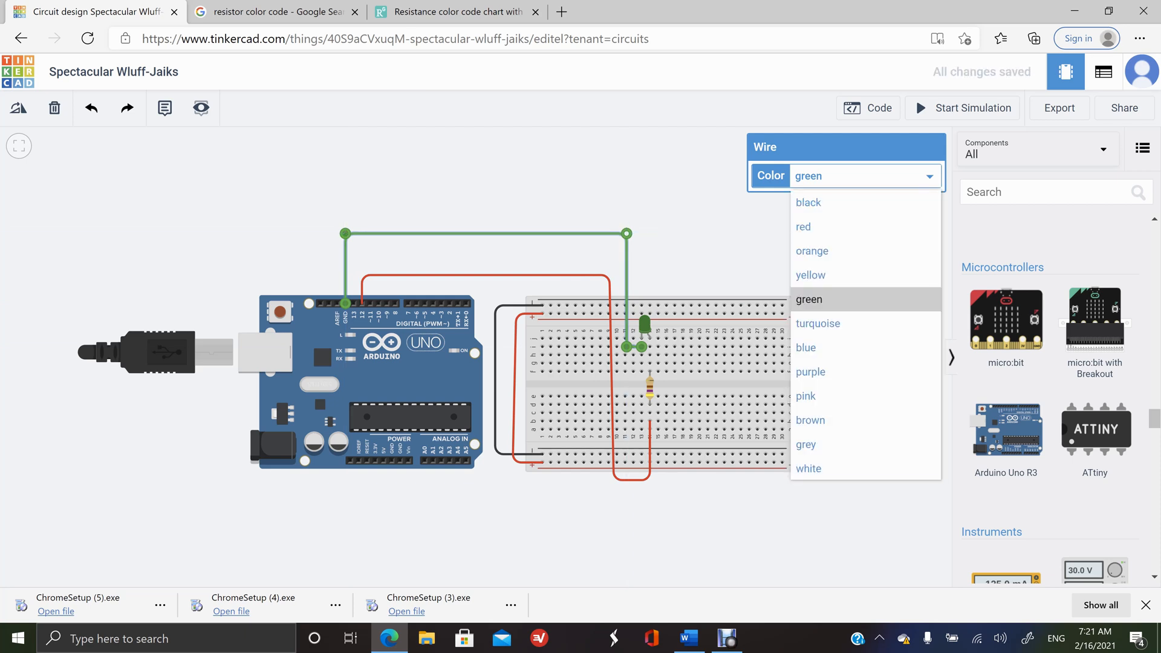
pyautogui.click(809, 202)
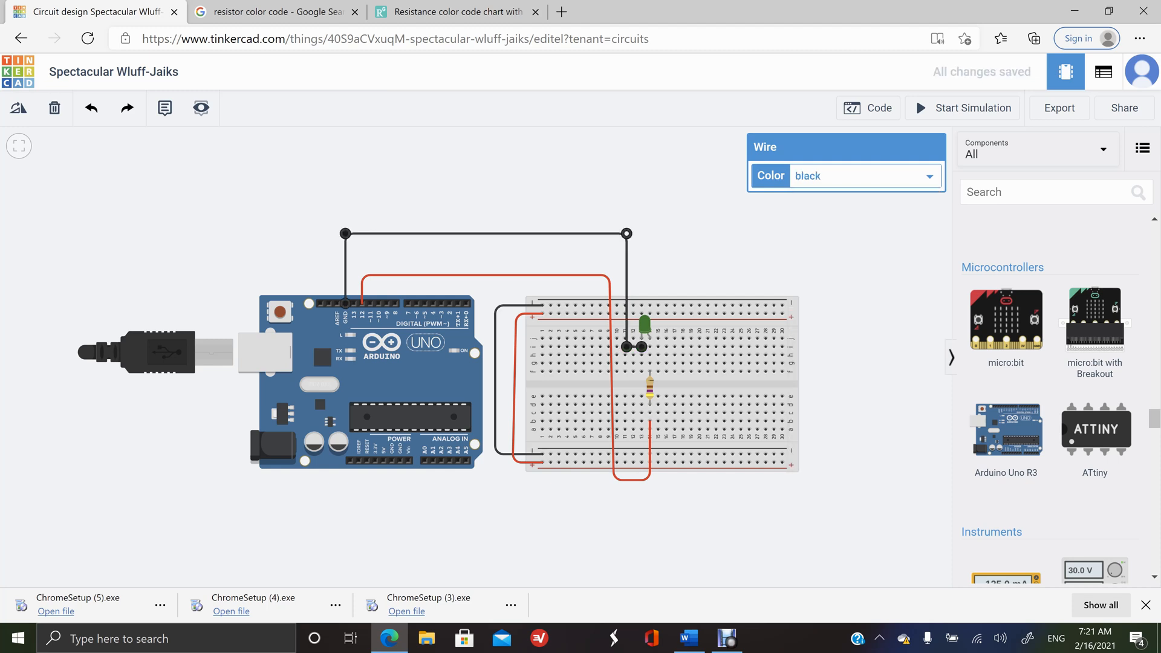
pyautogui.click(689, 224)
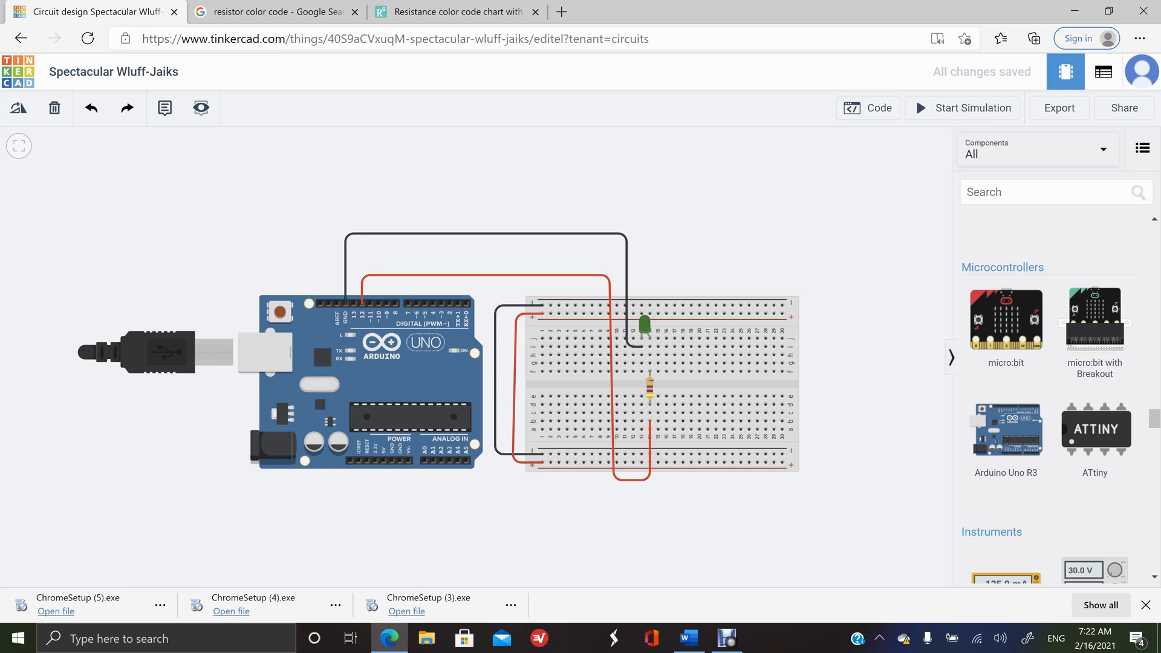
# - Open the block code and add a set pin block at the start of the program, set to pin 12 HIGH
pyautogui.click(868, 108)
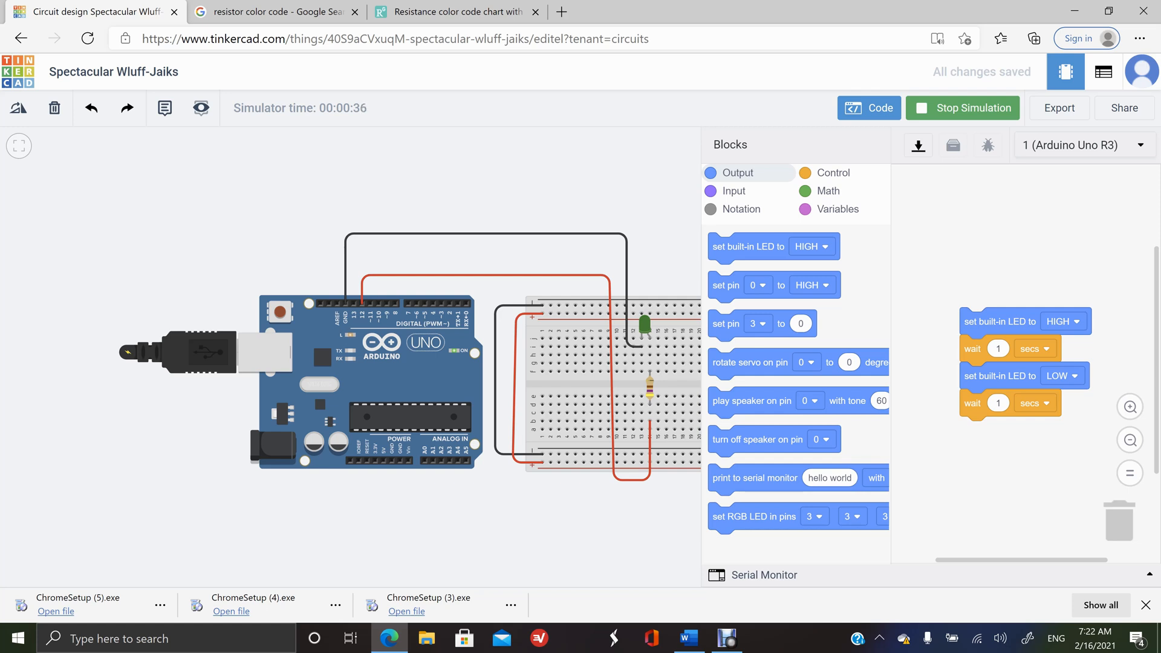
pyautogui.moveTo(726, 285); pyautogui.dragTo(988, 294)
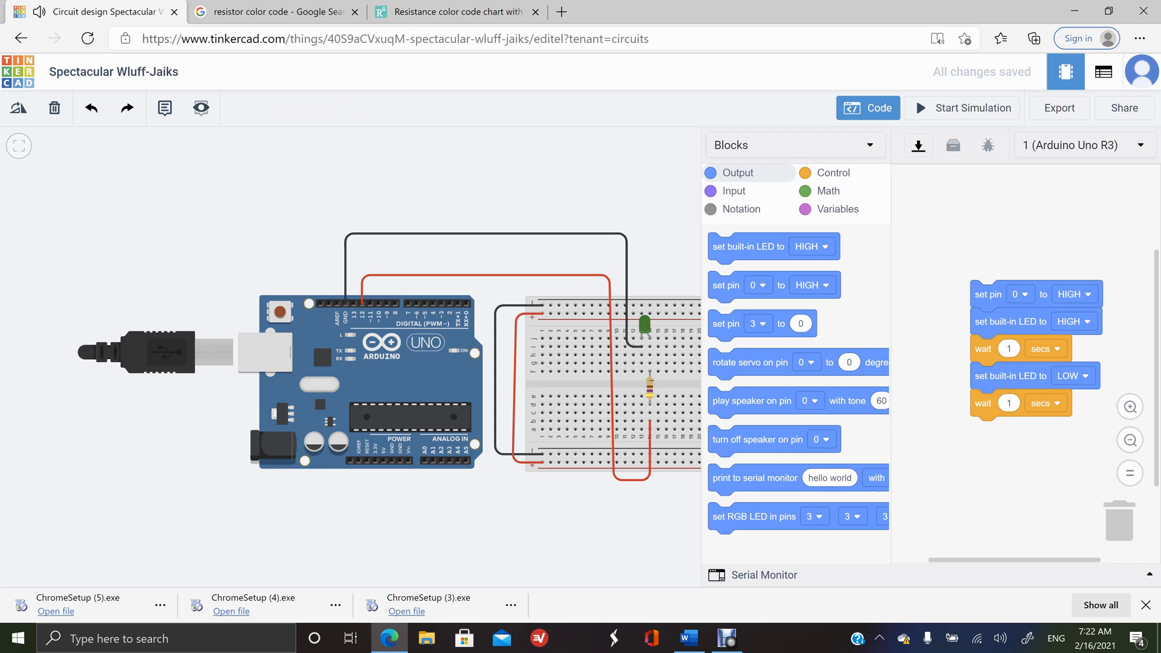
pyautogui.click(1021, 294)
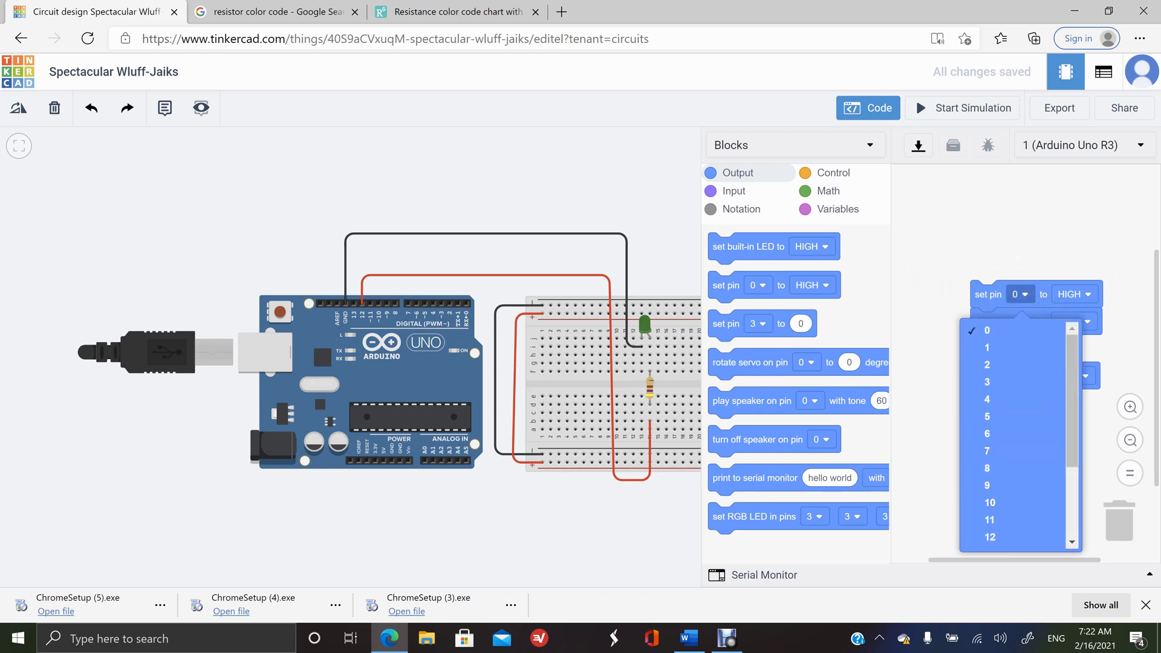
pyautogui.click(990, 537)
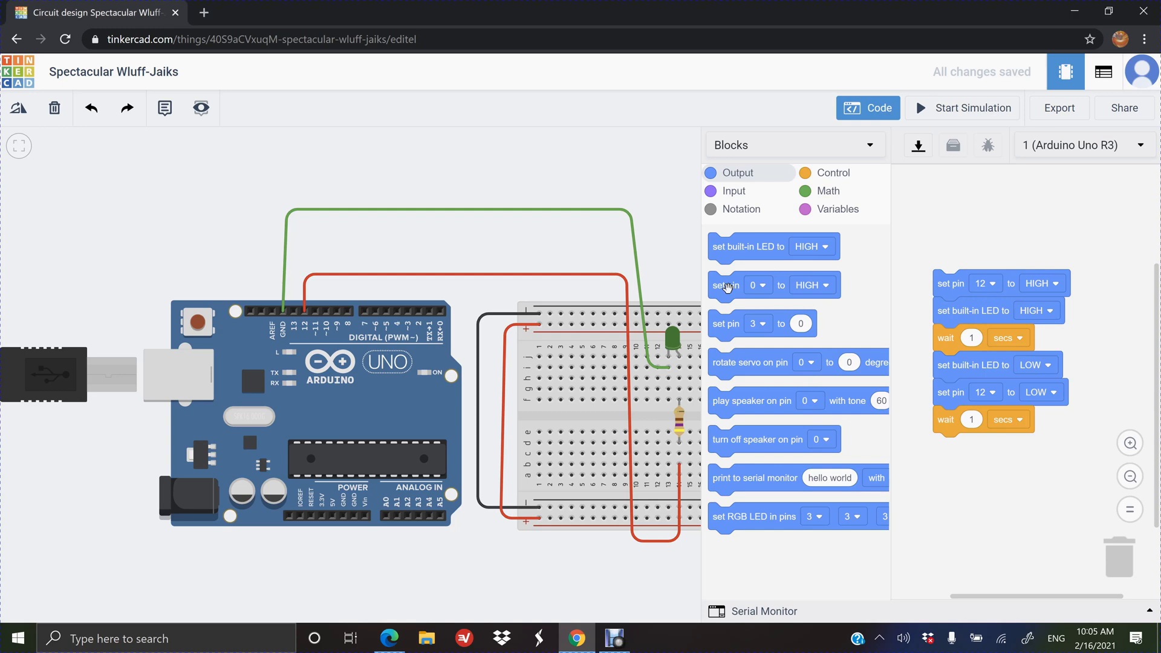
pyautogui.moveTo(727, 286); pyautogui.dragTo(967, 237)
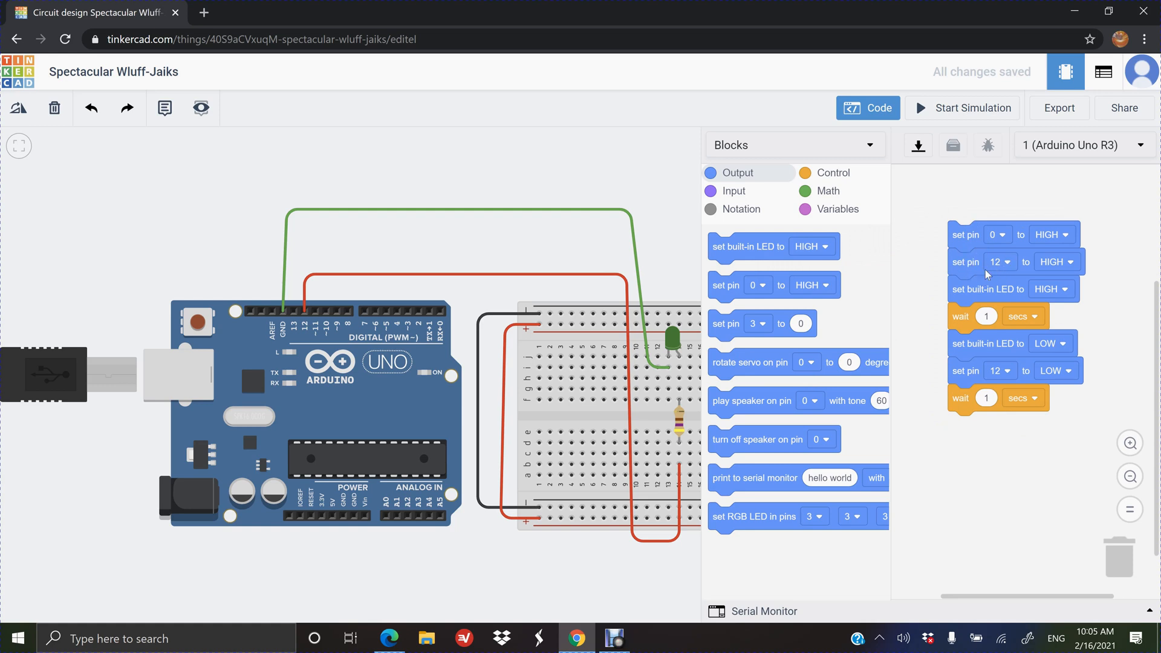
pyautogui.rightClick(965, 242)
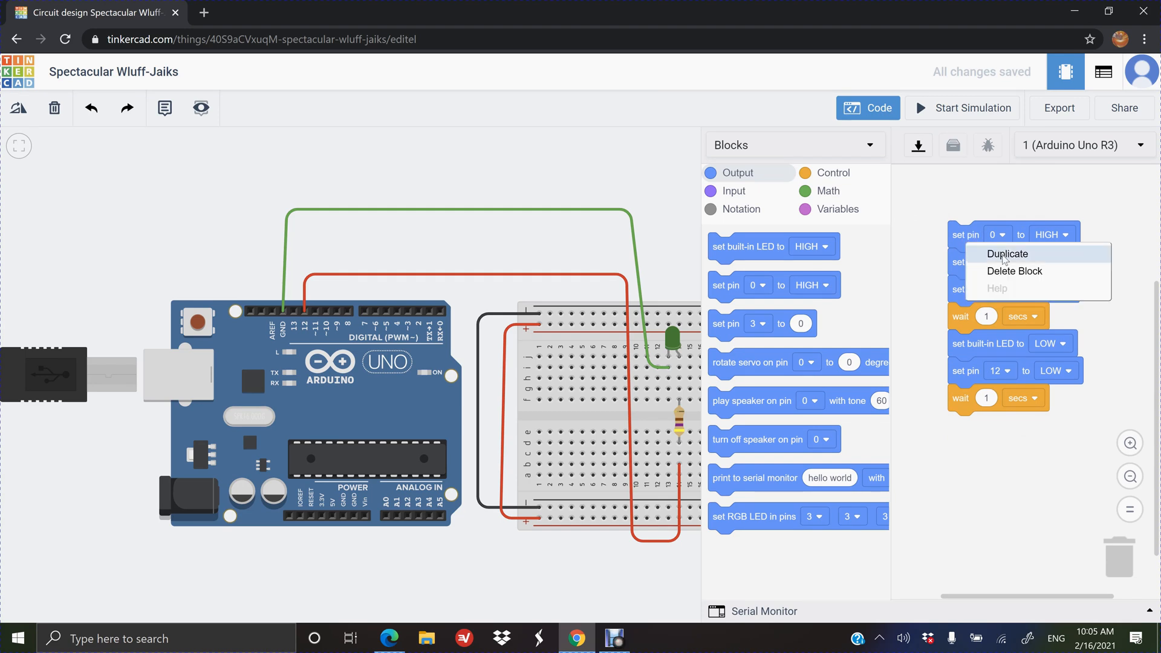
pyautogui.click(1011, 272)
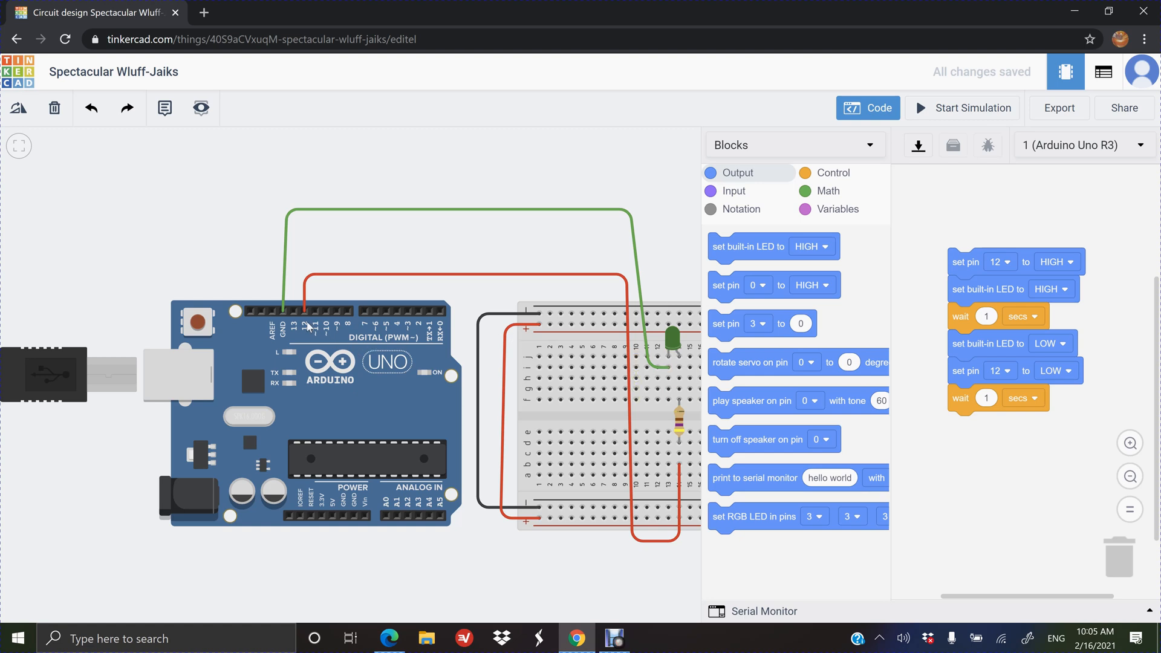
# - Switch the code editor to the Blocks + Text view
pyautogui.scroll(3, 306, 326)
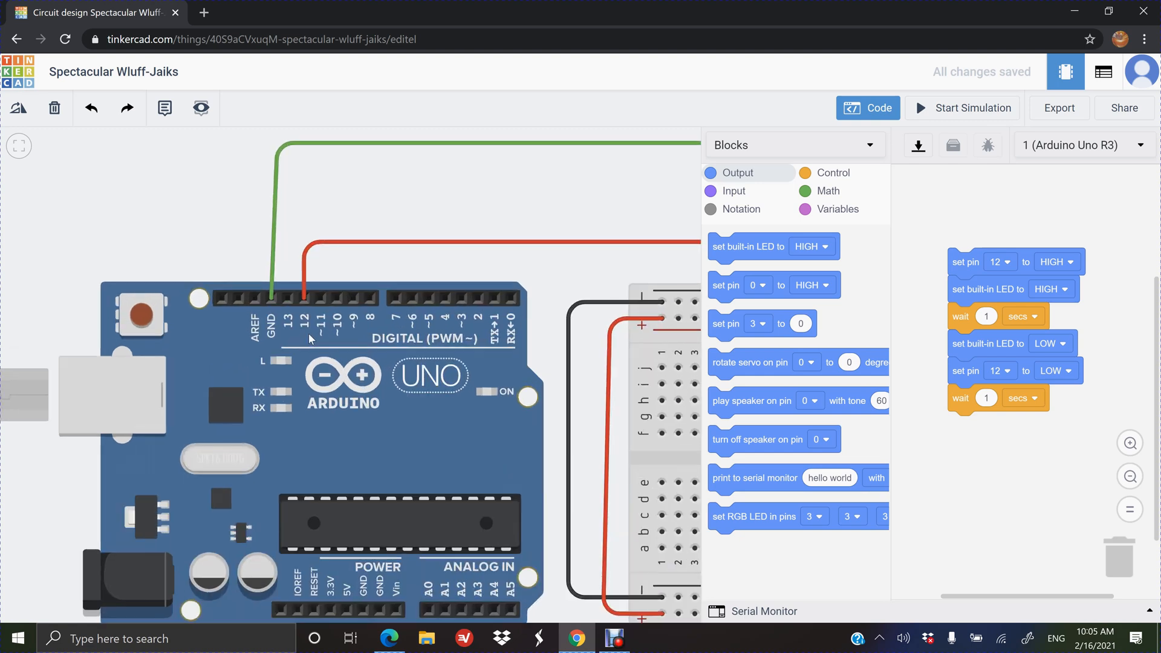
pyautogui.scroll(-3, 308, 333)
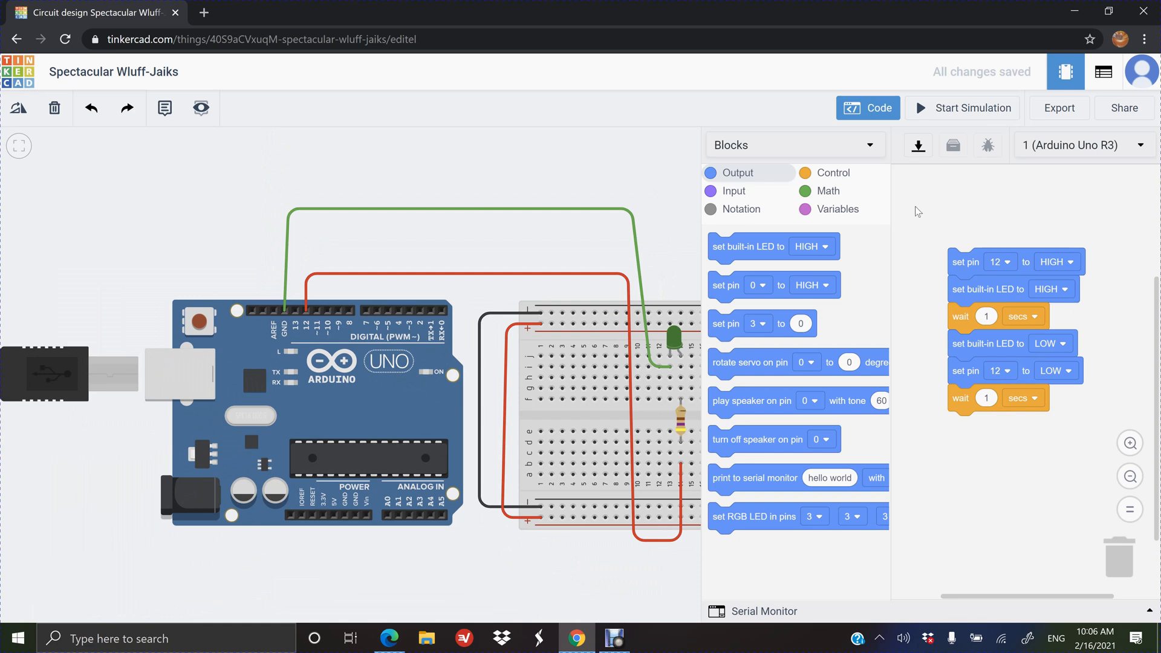
pyautogui.click(870, 148)
pyautogui.click(798, 197)
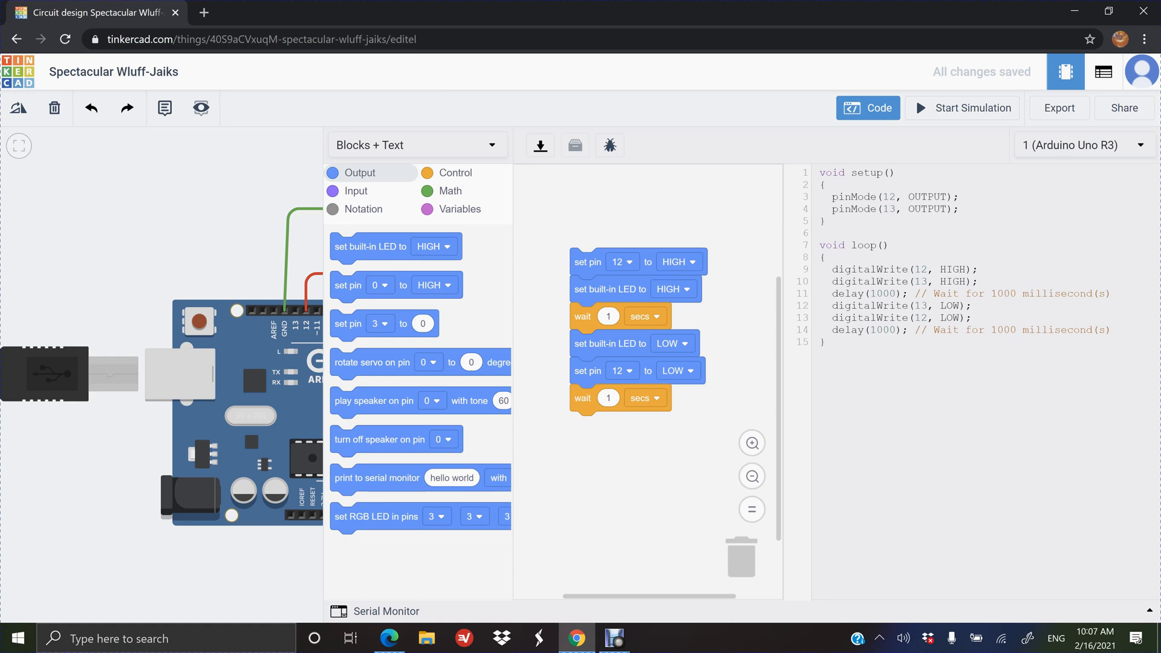
# - Examine the pinMode lines in void setup() and the digitalWrite and delay lines in void loop()
pyautogui.moveTo(907, 196); pyautogui.dragTo(947, 196)
pyautogui.moveTo(820, 173); pyautogui.dragTo(826, 221)
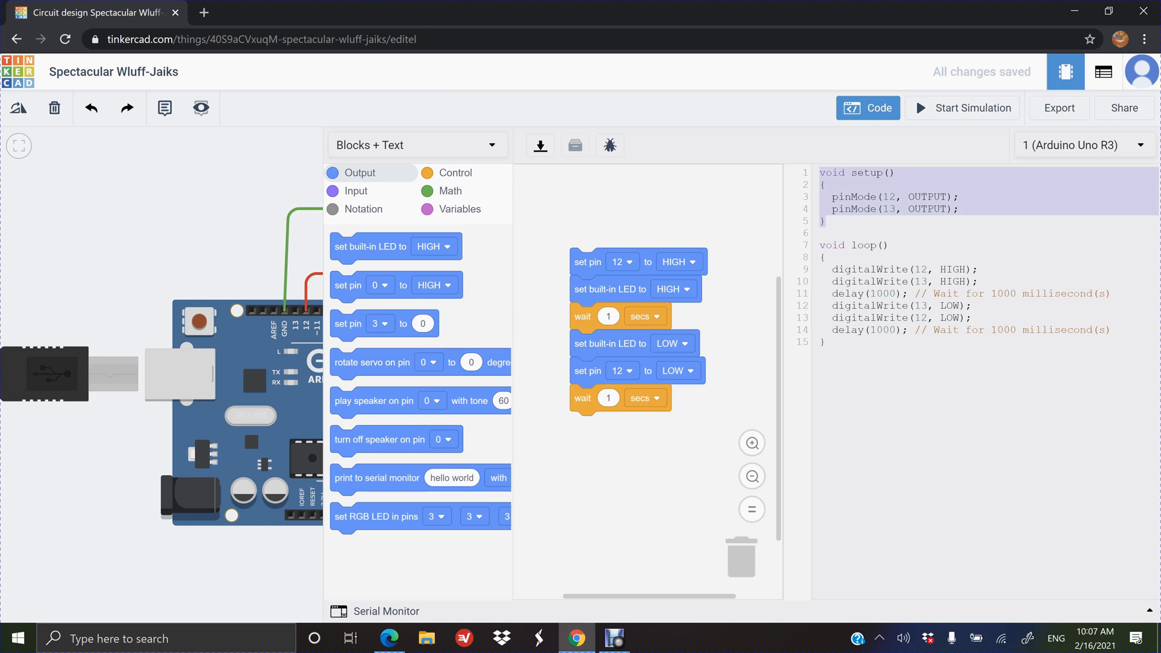
pyautogui.moveTo(821, 257); pyautogui.dragTo(824, 342)
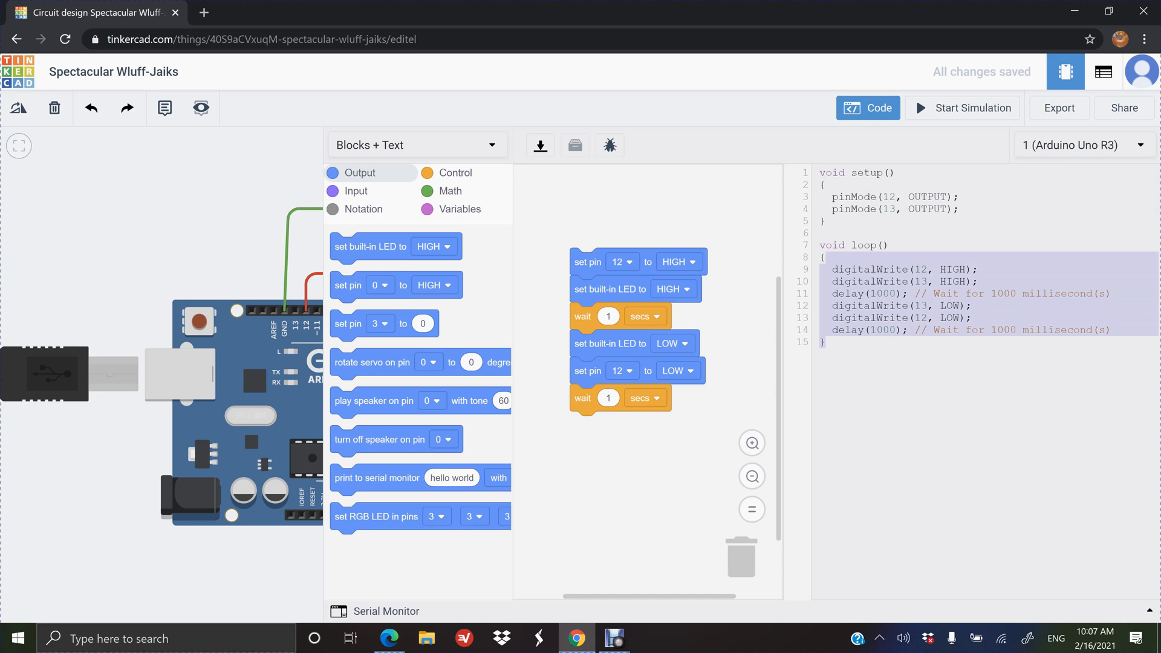
pyautogui.moveTo(826, 185); pyautogui.dragTo(826, 221)
pyautogui.moveTo(832, 269); pyautogui.dragTo(826, 342)
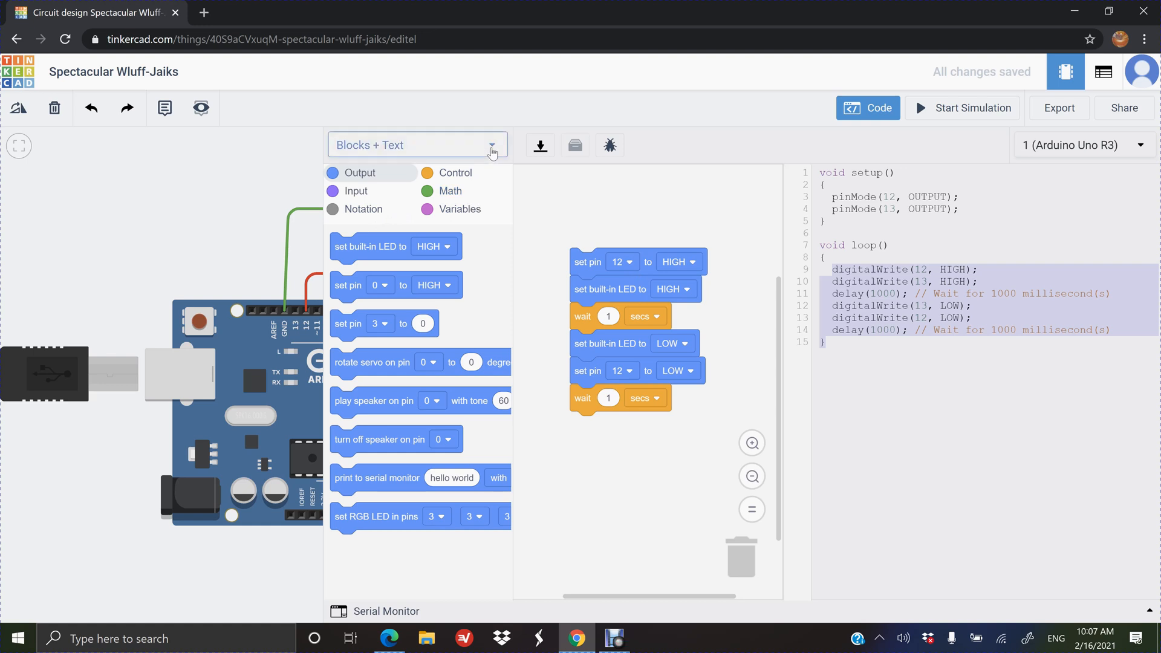
# - Hide the code editor and run the simulation to check the Arduino's built-in LED and the breadboard LED
pyautogui.click(866, 115)
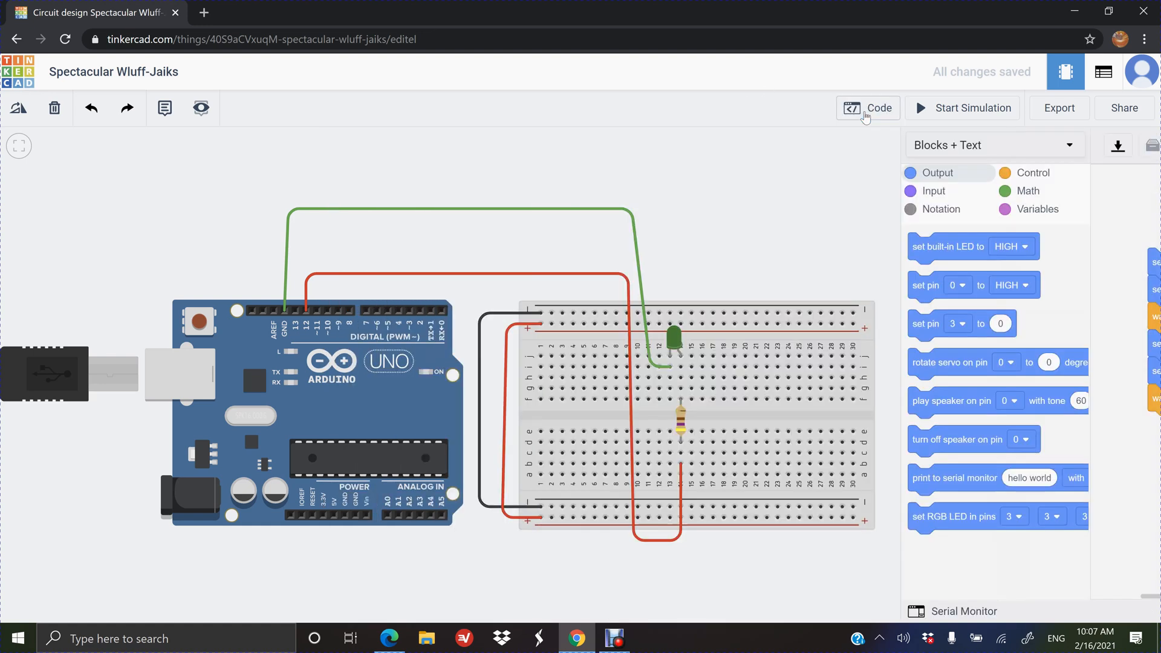
pyautogui.click(955, 113)
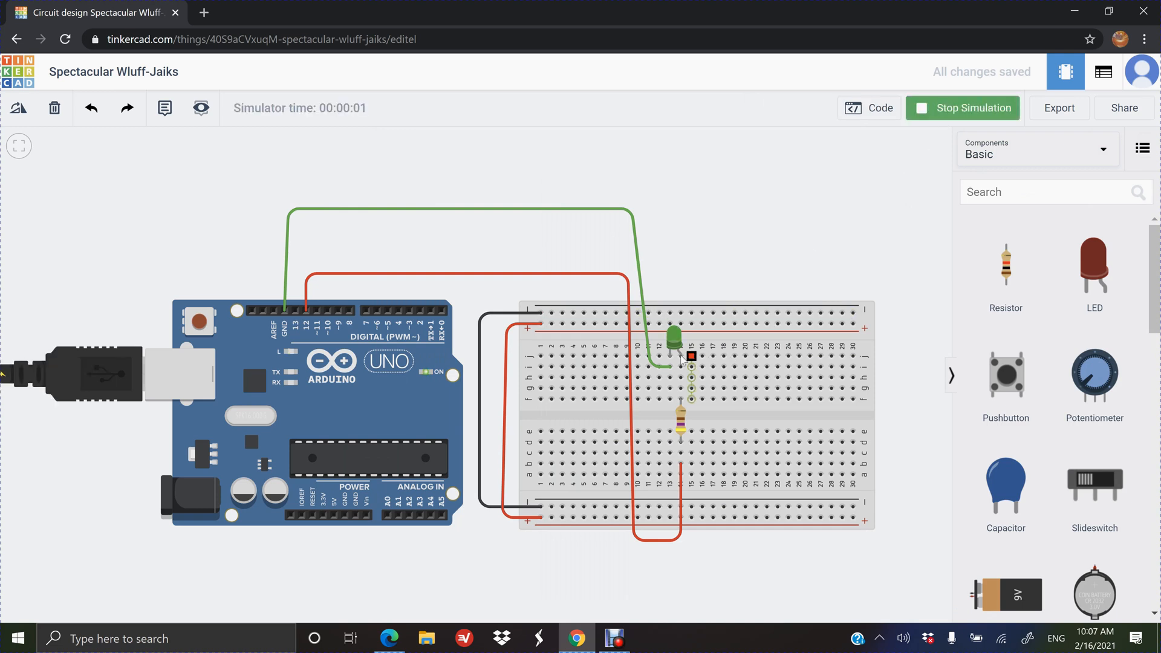
pyautogui.scroll(2, 657, 389)
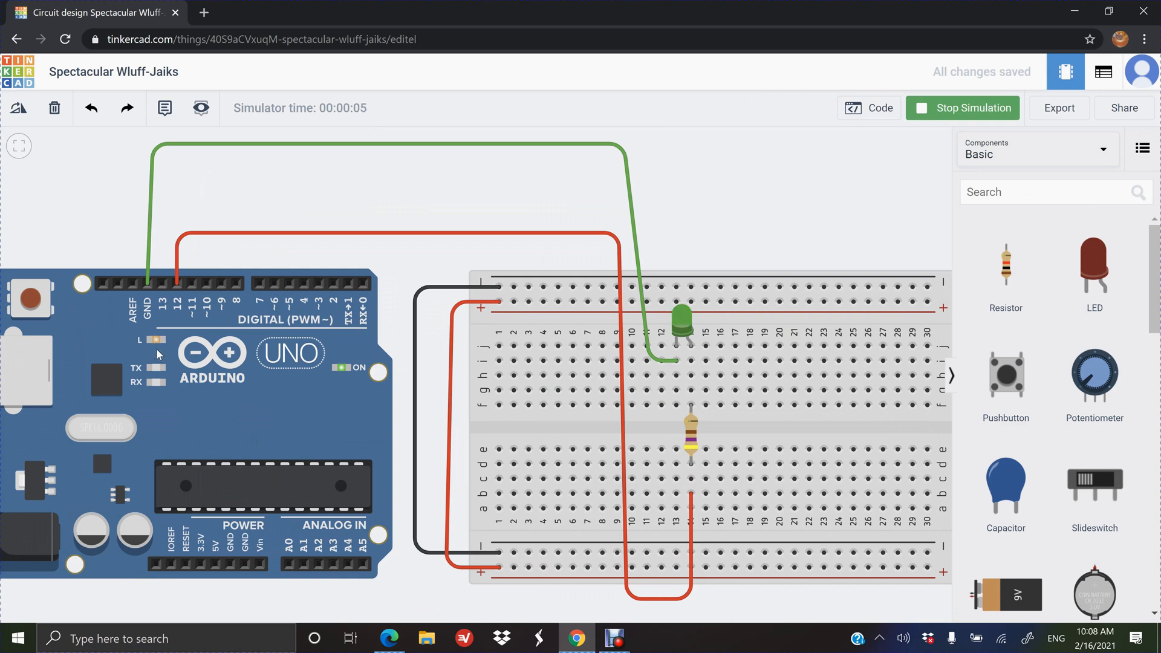
pyautogui.scroll(2, 115, 344)
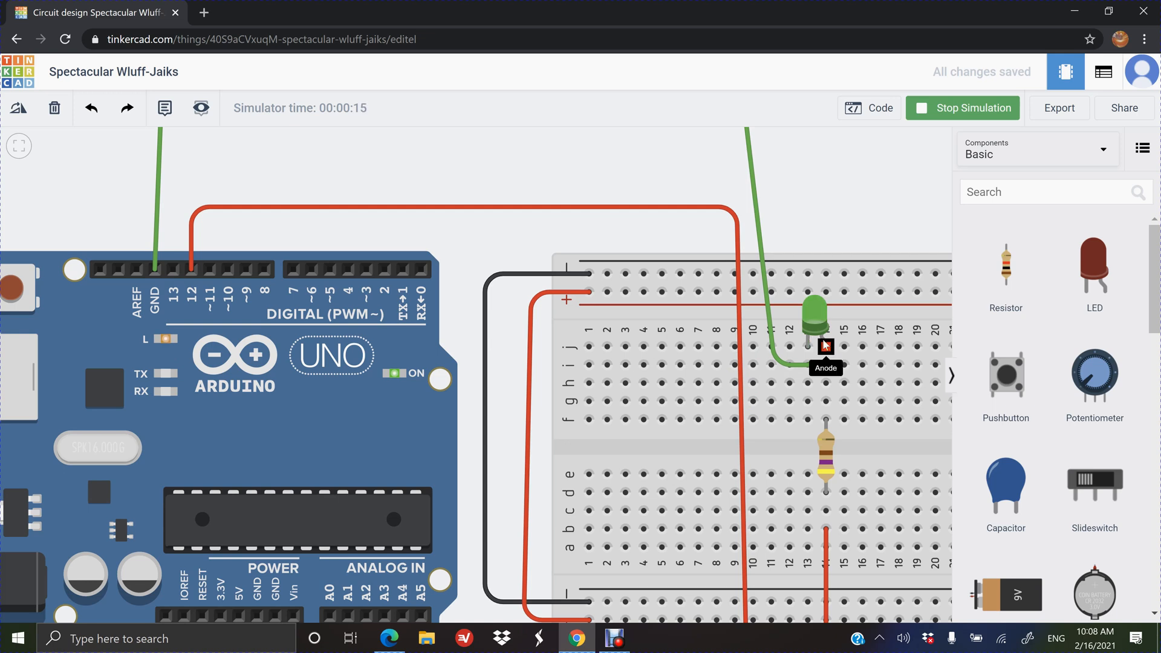
pyautogui.scroll(-2, 823, 348)
pyautogui.scroll(-1, 824, 348)
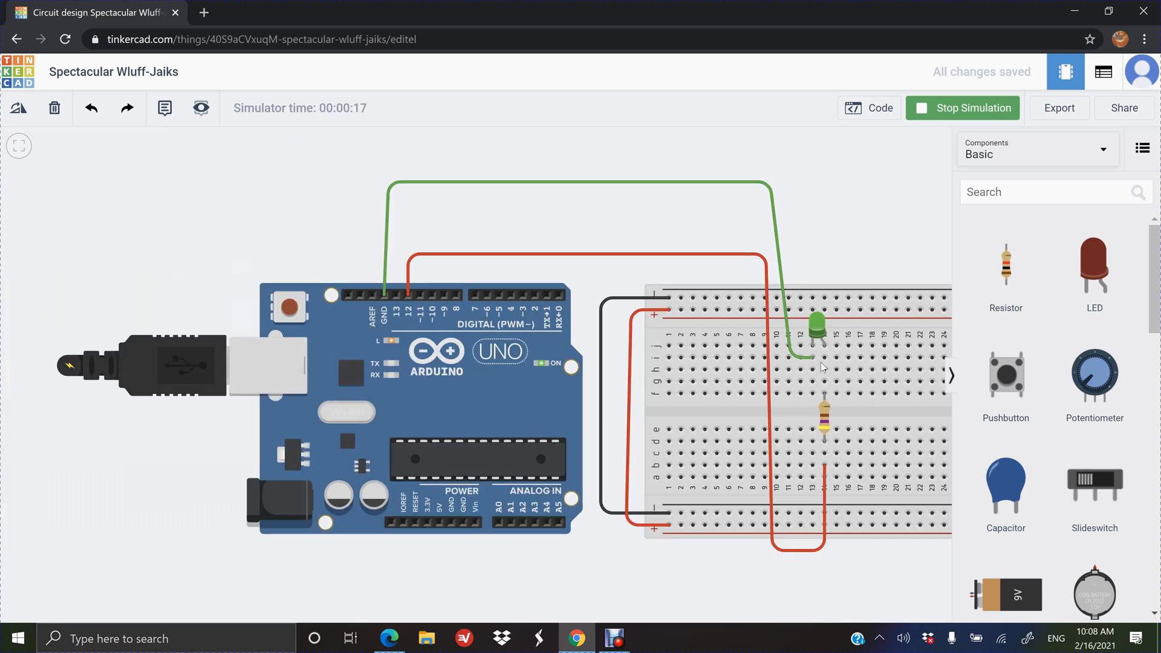